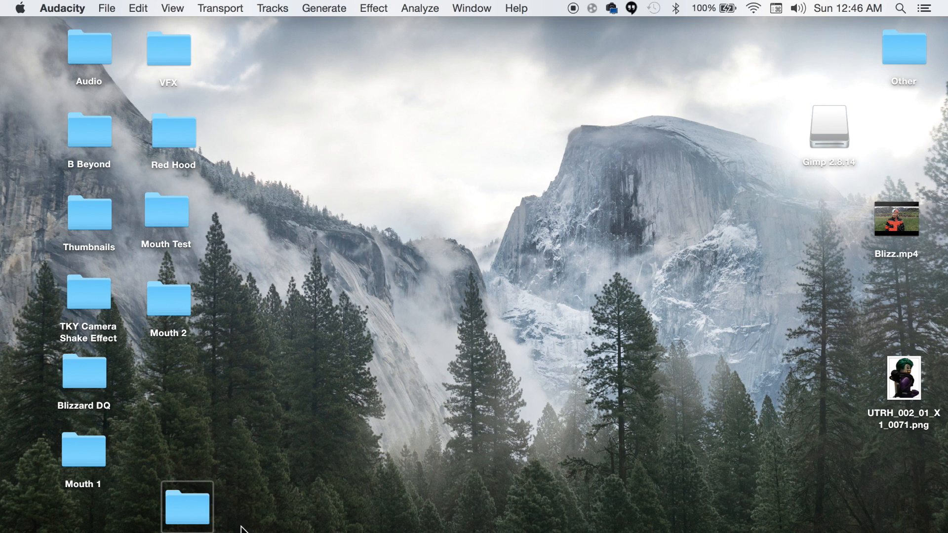
# - Move the new desktop folder below Mouth 2 and name it Mouth Demo
pyautogui.moveTo(195, 515); pyautogui.dragTo(174, 409)
pyautogui.click(168, 437)
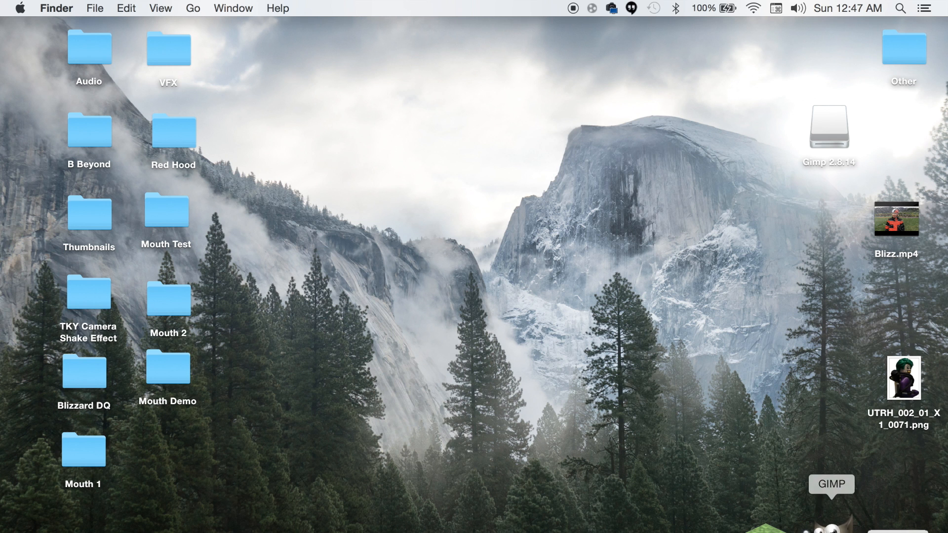
# - Find the frame UTRH_004_01_X1_0062.jpg in the Red Hood footage folder and open it in GIMP
pyautogui.doubleClick(163, 129)
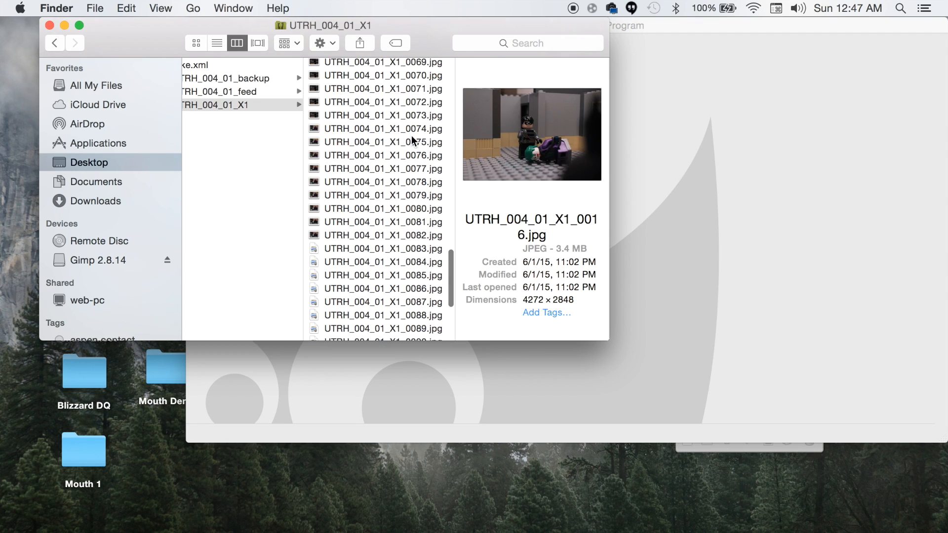
pyautogui.scroll(3, 425, 163)
pyautogui.scroll(5, 434, 185)
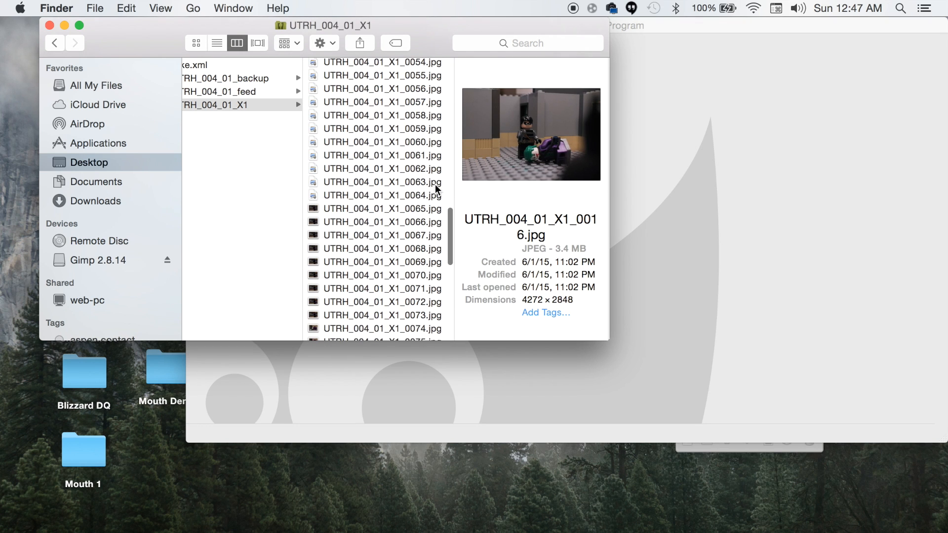
pyautogui.click(410, 170)
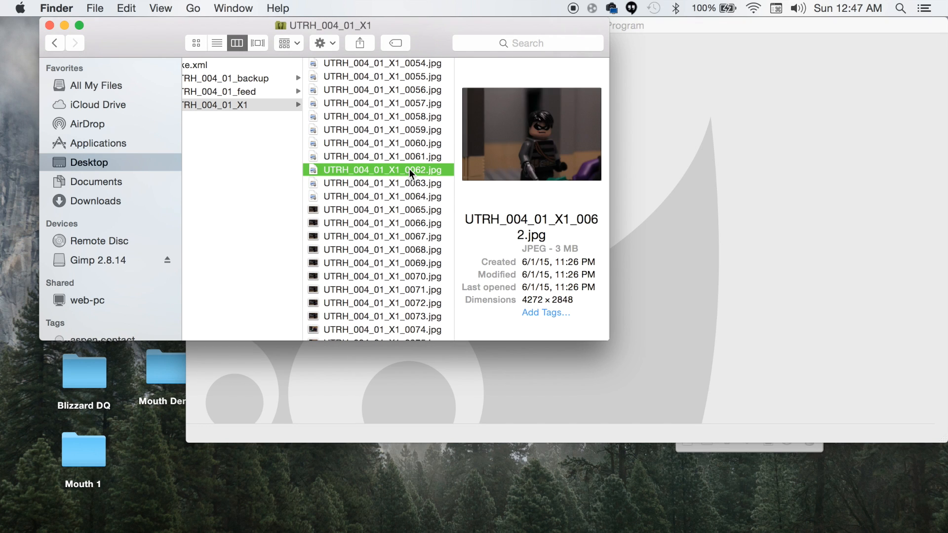
pyautogui.press('Down')
pyautogui.press('Up')
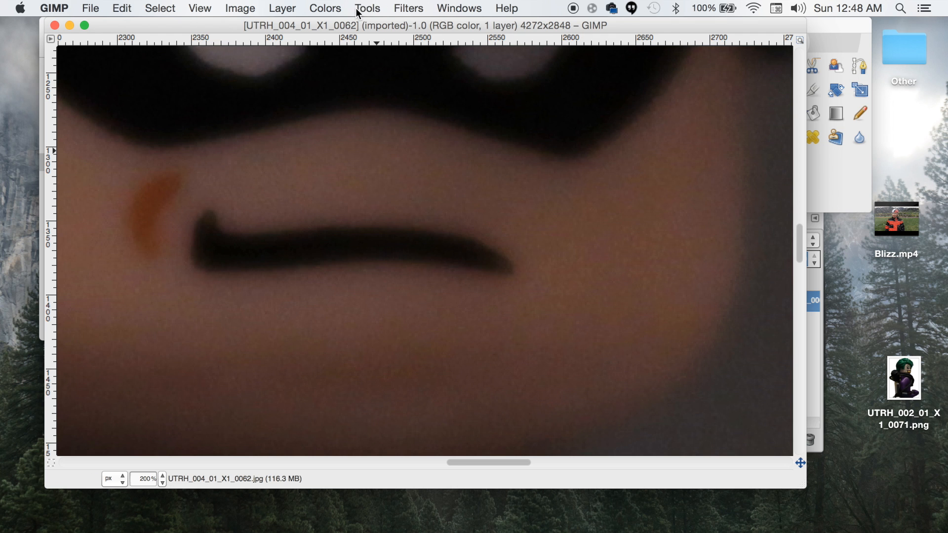
# - Add a new transparent layer of 4272 × 2848 px above the photo
pyautogui.moveTo(344, 28); pyautogui.dragTo(296, 28)
pyautogui.click(800, 354)
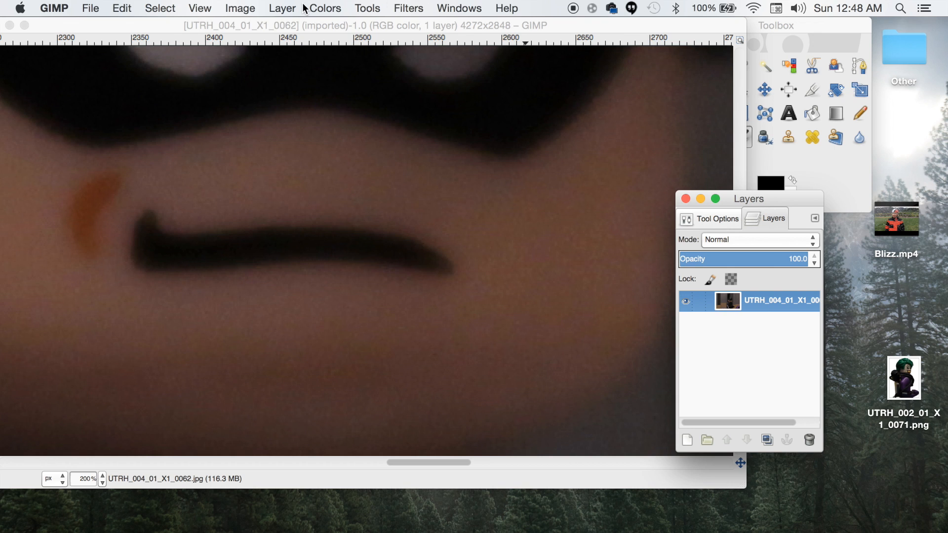
pyautogui.click(292, 8)
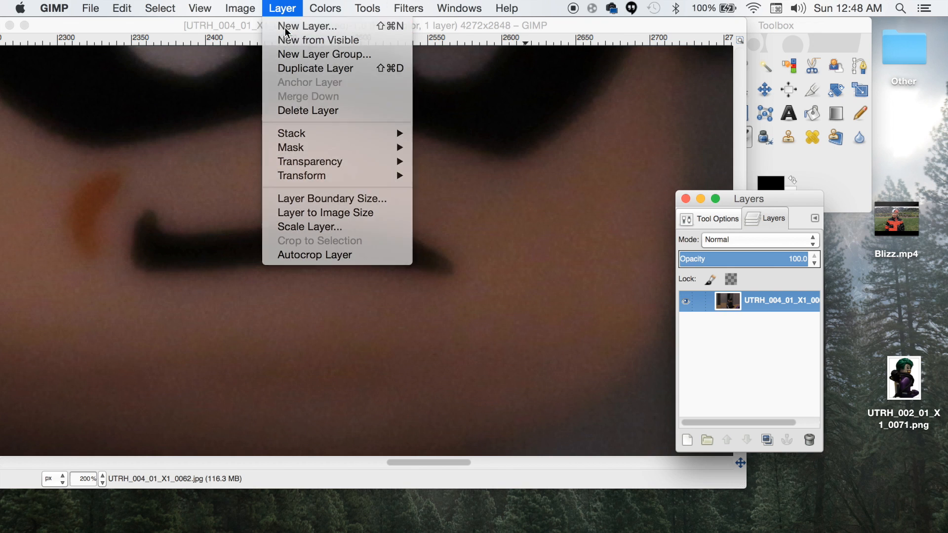
pyautogui.click(305, 25)
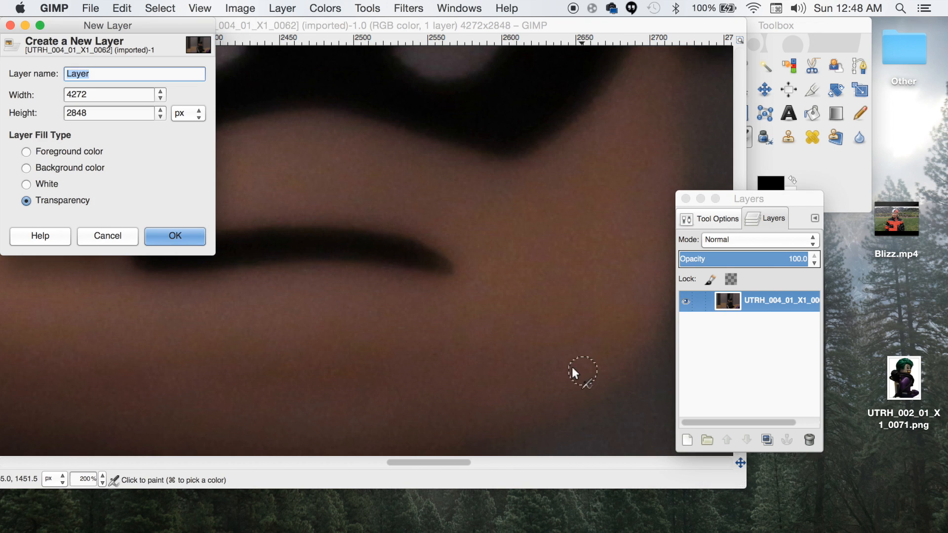
pyautogui.click(171, 238)
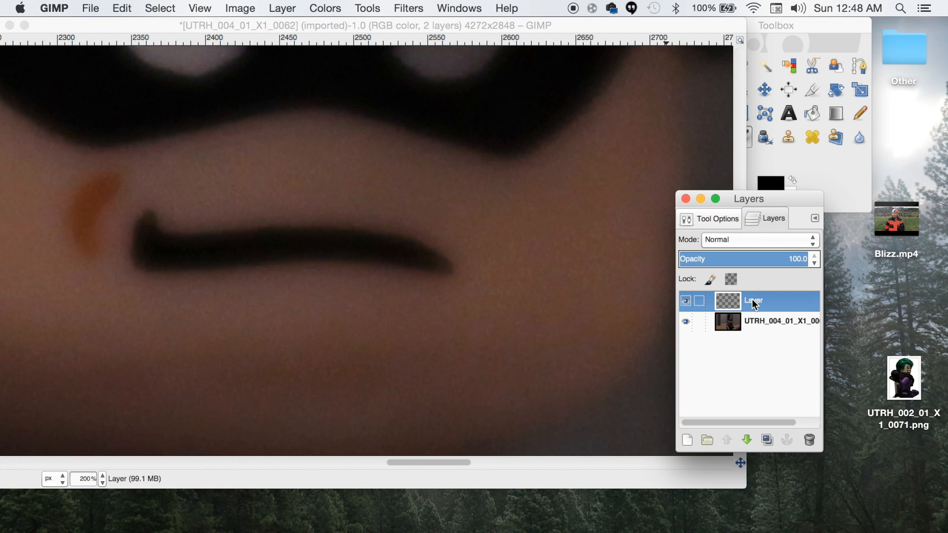
# - Paint over the figure's mouth line in black with the Pencil tool on the new layer
pyautogui.click(849, 175)
pyautogui.click(861, 114)
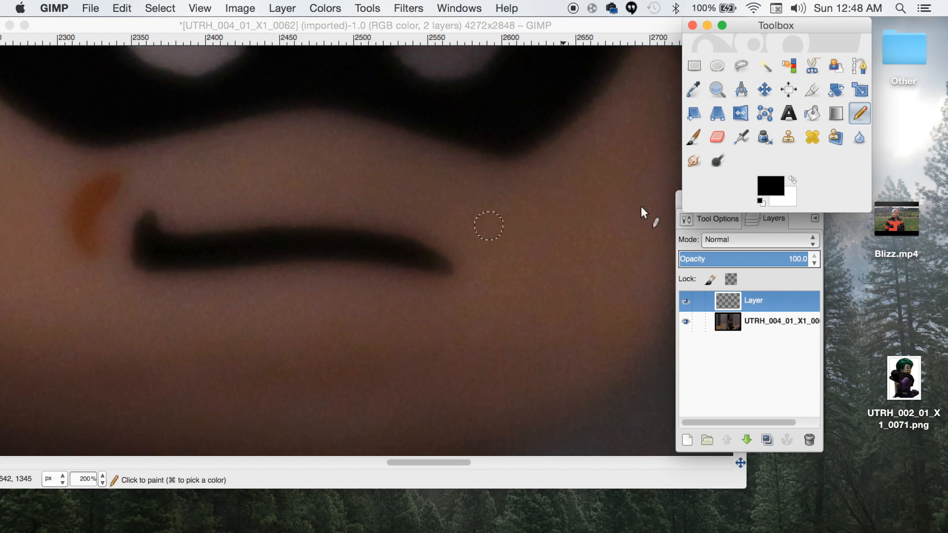
pyautogui.click(434, 272)
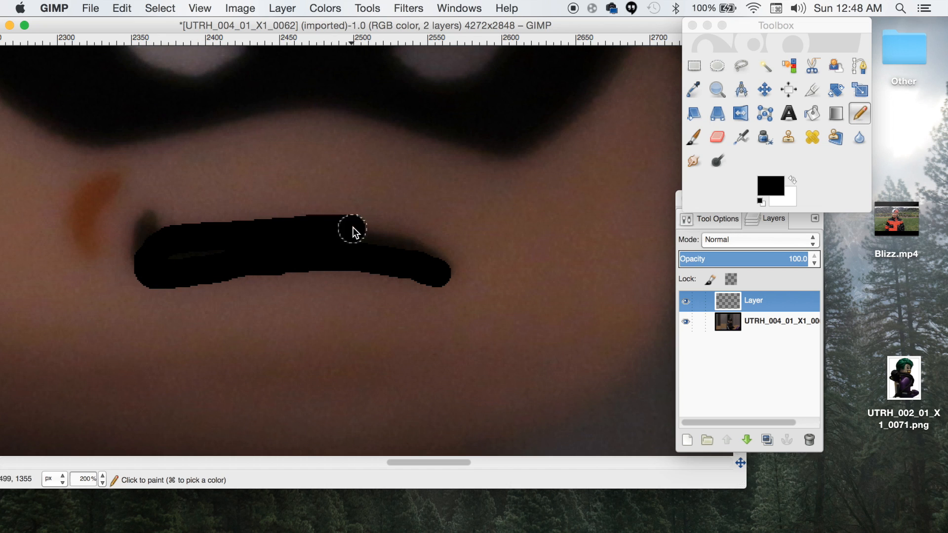
pyautogui.click(407, 238)
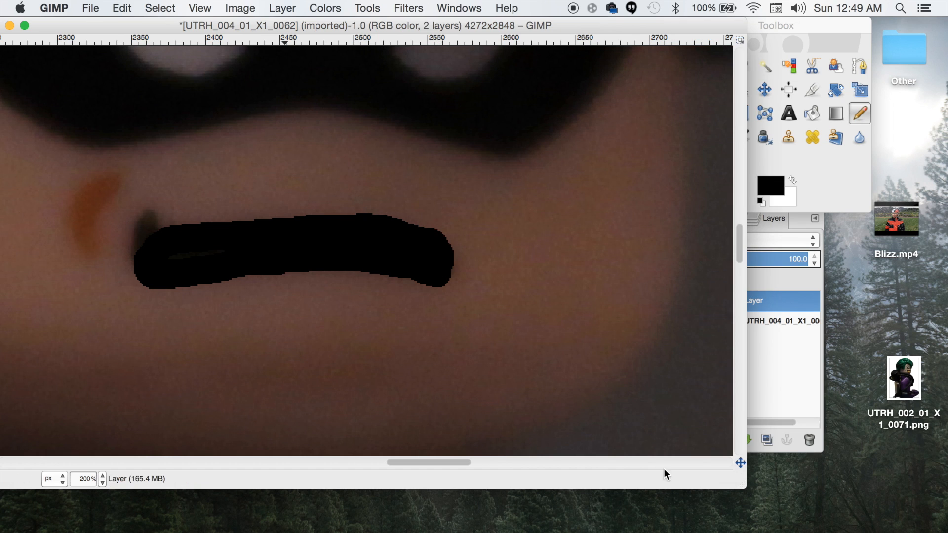
# - Delete the photo layer, keeping only the layer with the painted mouth shape
pyautogui.click(799, 391)
pyautogui.click(765, 326)
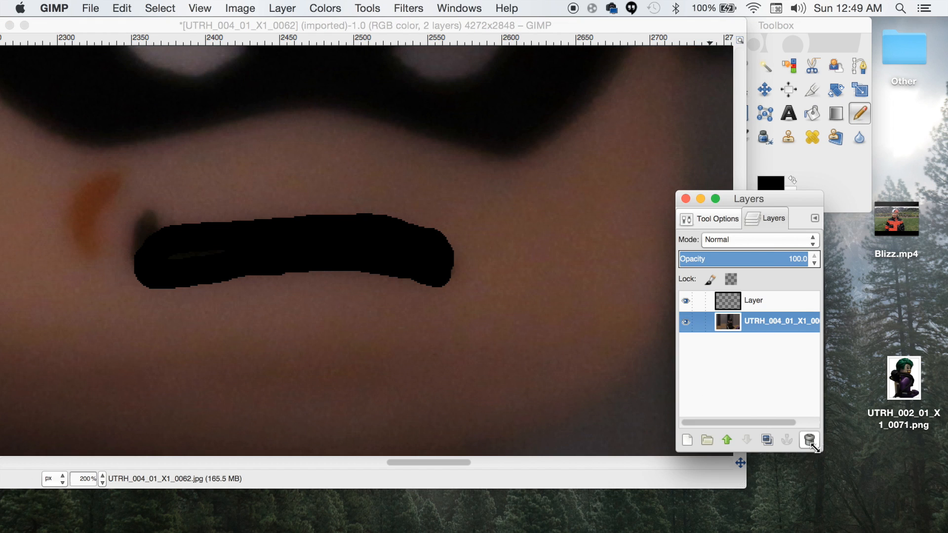
pyautogui.click(809, 440)
pyautogui.click(639, 141)
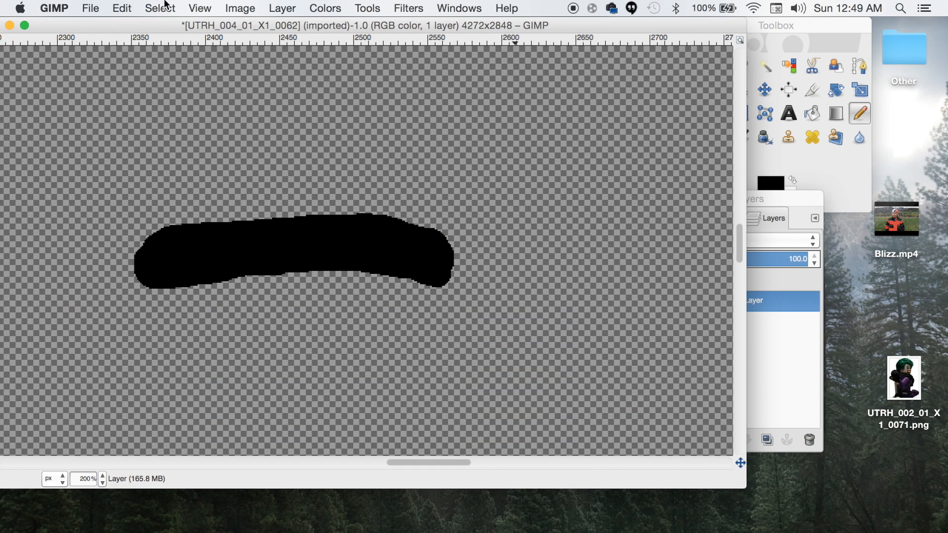
# - Export the painted mouth as 1.png to the Mouth Demo folder on the desktop
pyautogui.click(90, 6)
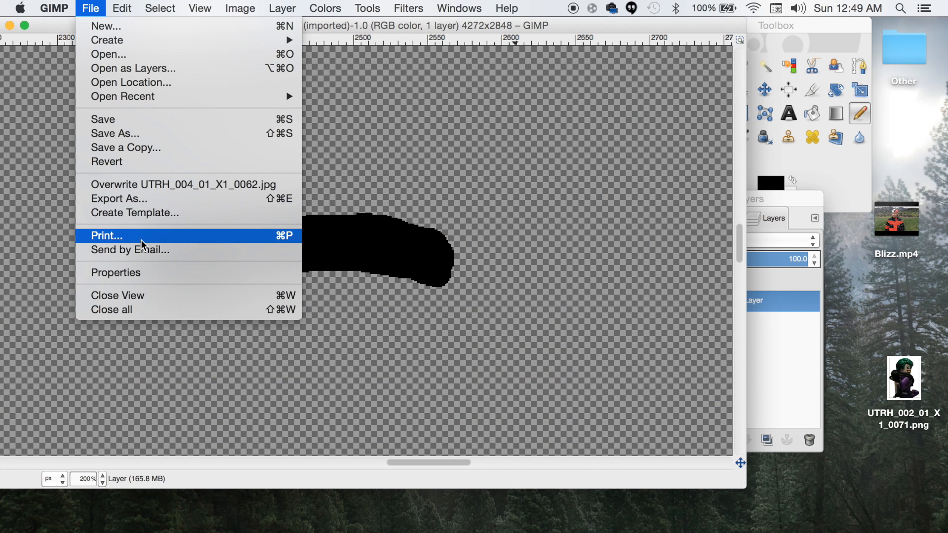
pyautogui.click(121, 201)
pyautogui.write('1.')
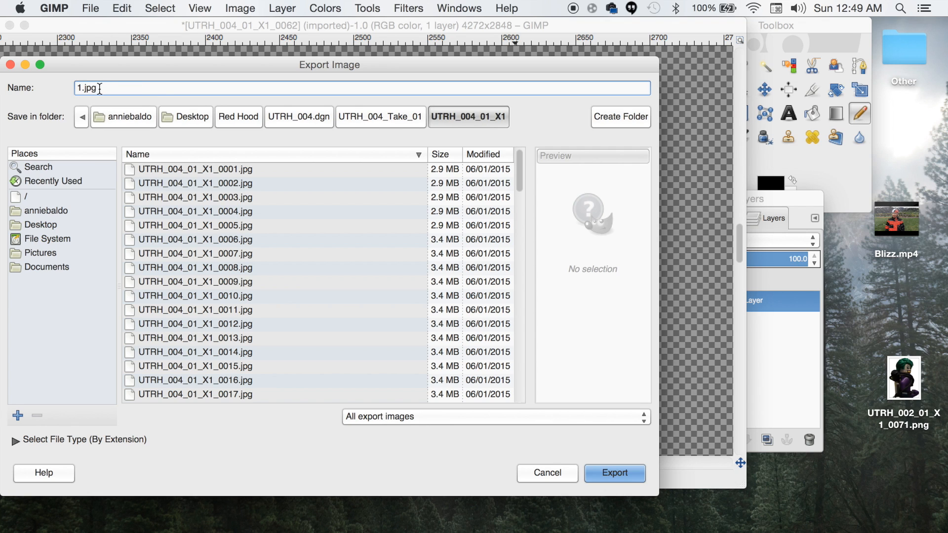
pyautogui.write('png')
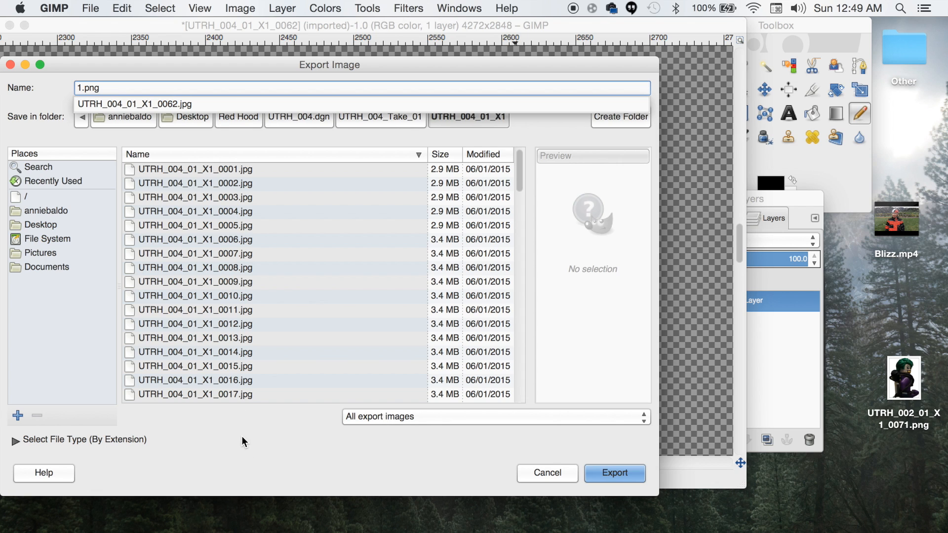
pyautogui.click(626, 470)
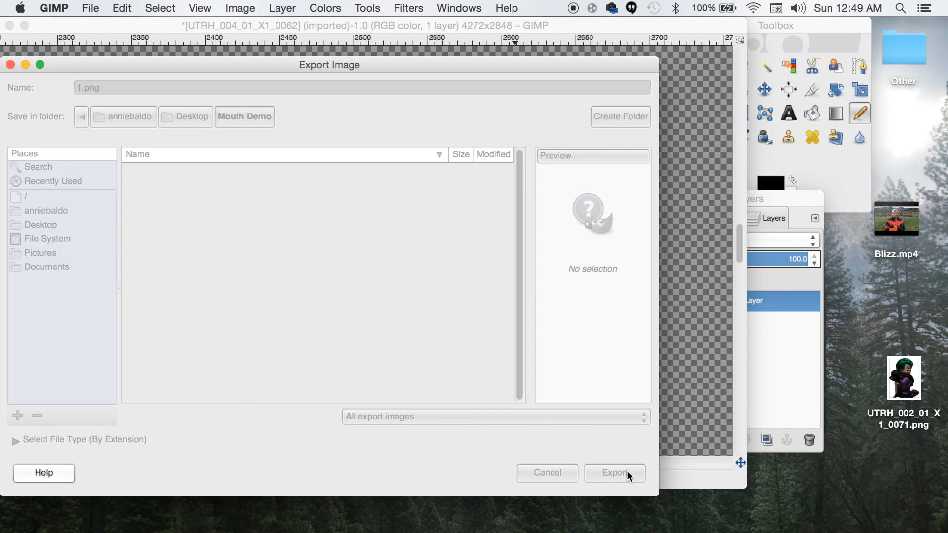
pyautogui.click(538, 403)
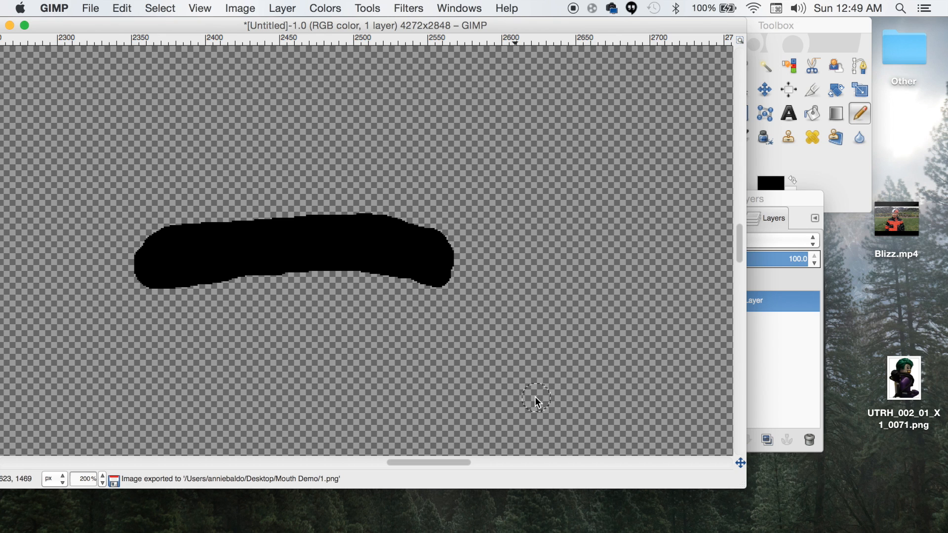
# - Thicken the black mouth shape along its upper and lower edges with the Pencil tool
pyautogui.click(826, 153)
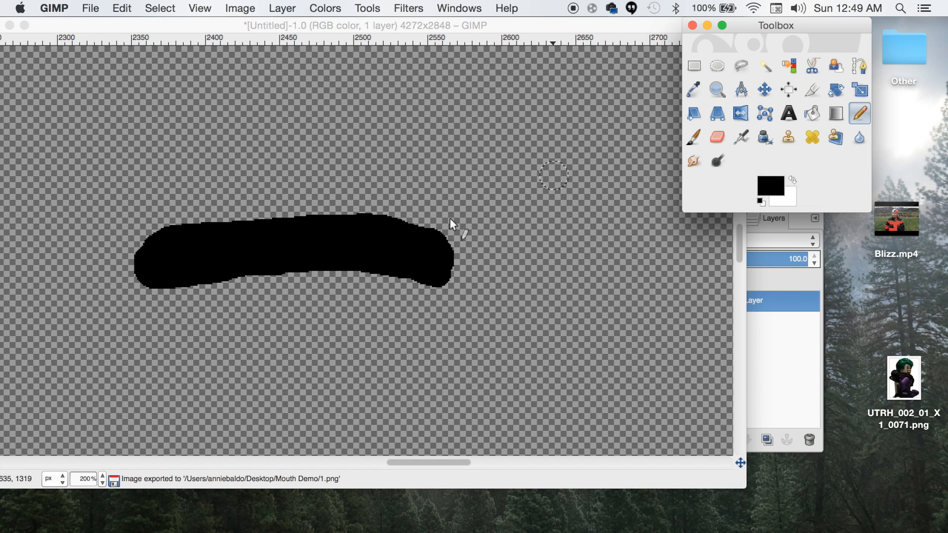
pyautogui.click(149, 278)
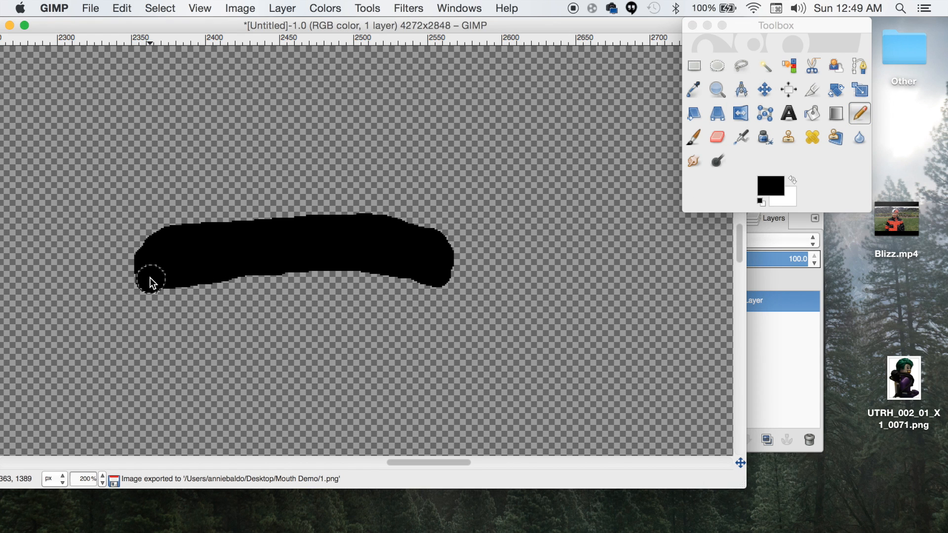
pyautogui.moveTo(209, 283)
pyautogui.mouseDown()
pyautogui.moveTo(439, 274)
pyautogui.moveTo(408, 226)
pyautogui.moveTo(340, 216)
pyautogui.moveTo(194, 226)
pyautogui.moveTo(152, 249)
pyautogui.mouseUp()
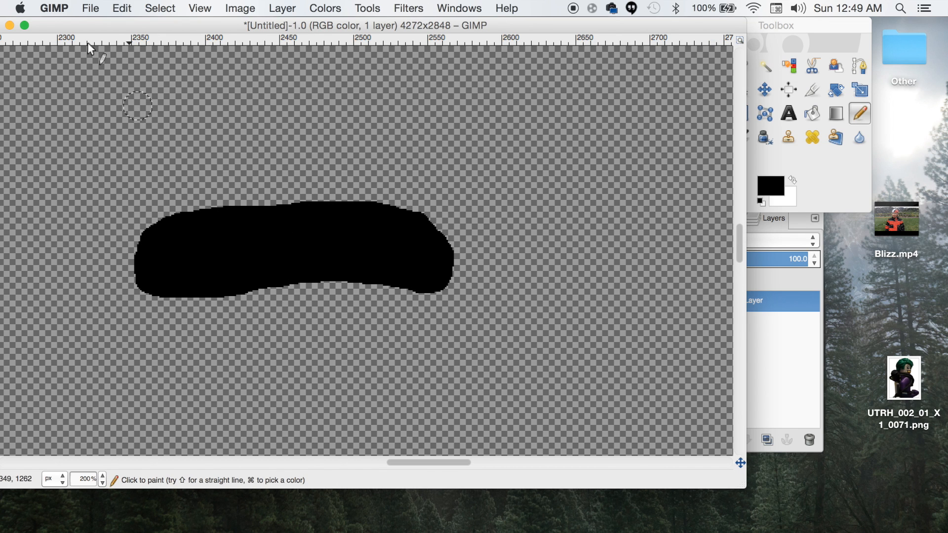
# - Export the widened mouth shape as 2.png to the Mouth Demo folder
pyautogui.click(87, 9)
pyautogui.click(106, 200)
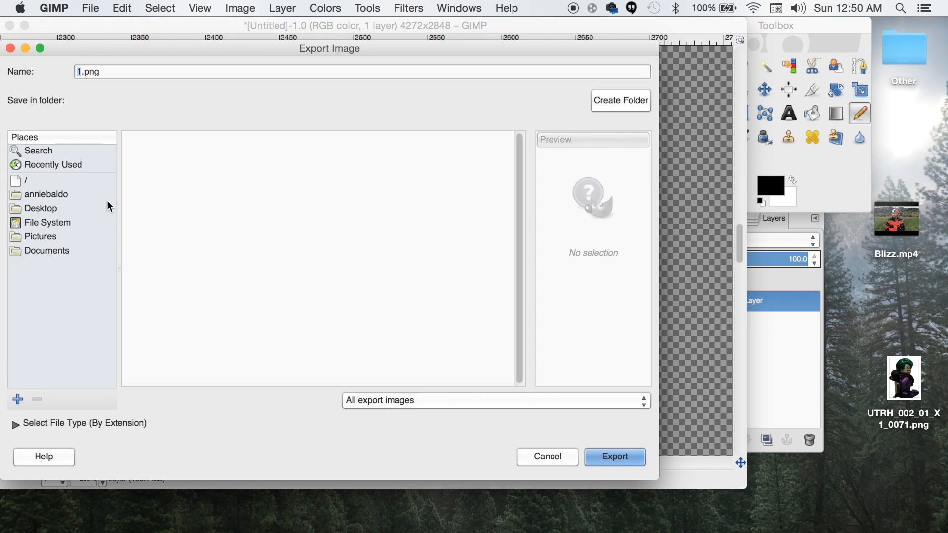
pyautogui.write('2')
pyautogui.press('Return')
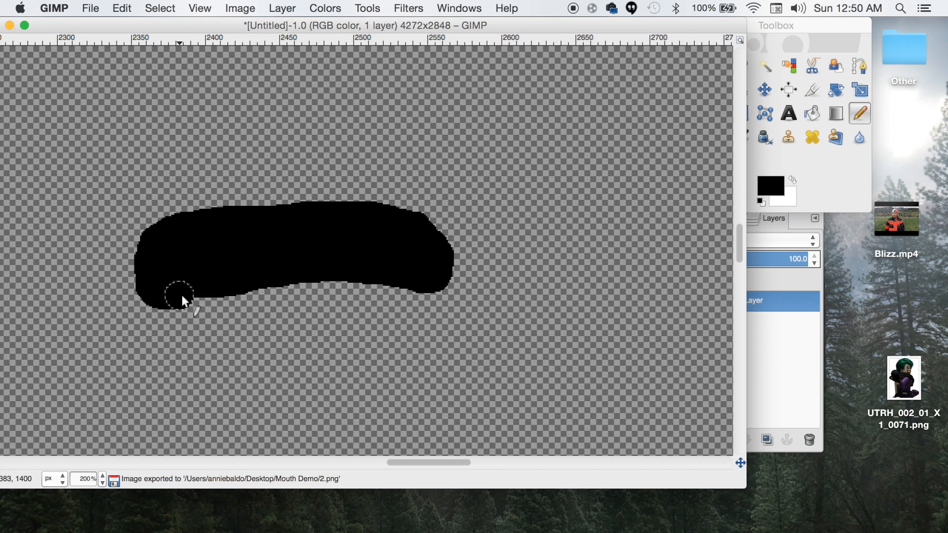
# - Open the mouth shape wider with more black pencil strokes and export it as 3.png to the Mouth Demo folder
pyautogui.moveTo(288, 273); pyautogui.dragTo(371, 285)
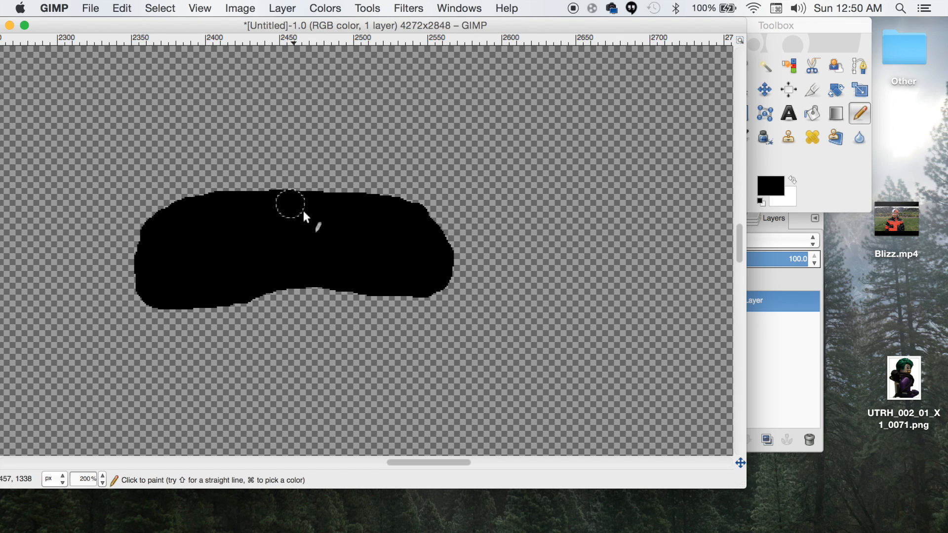
pyautogui.click(92, 8)
pyautogui.click(132, 198)
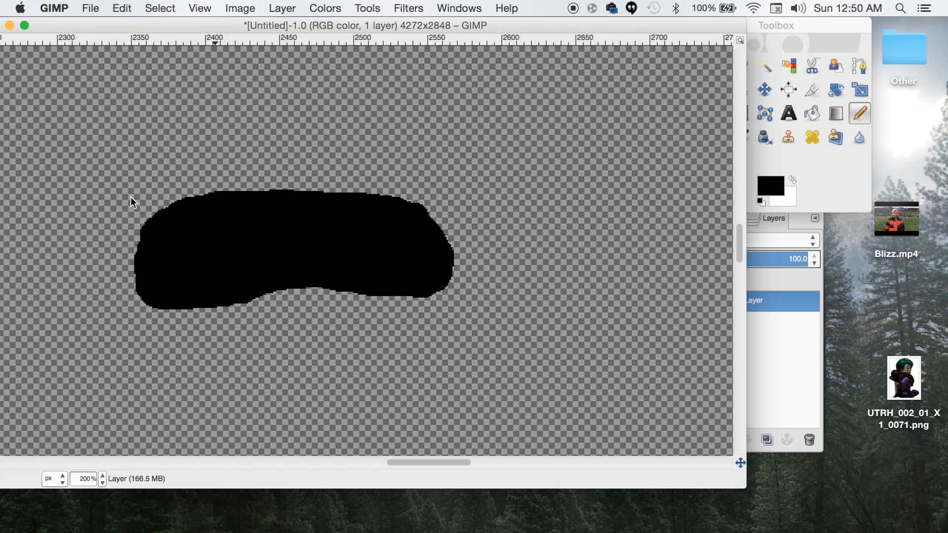
pyautogui.write('3')
pyautogui.press('Return')
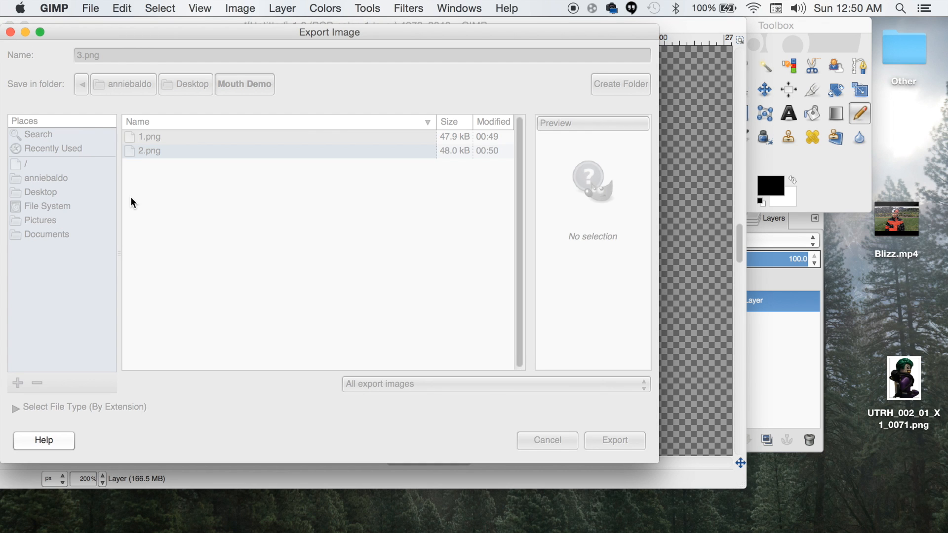
pyautogui.press('Return')
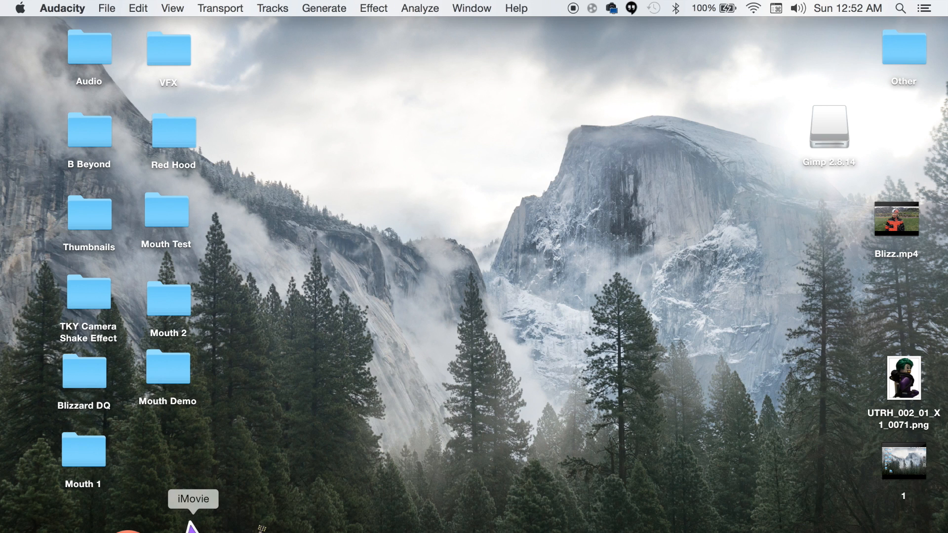
# - Switch to iMovie and add 1.png, 2.png and 3.png from the Mouth Demo folder to the Test project's timeline
pyautogui.click(190, 525)
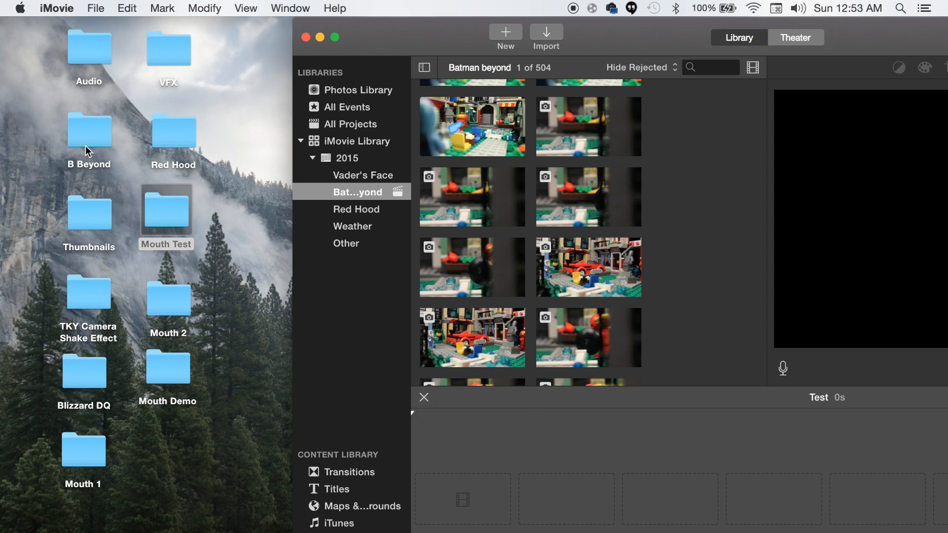
pyautogui.doubleClick(152, 212)
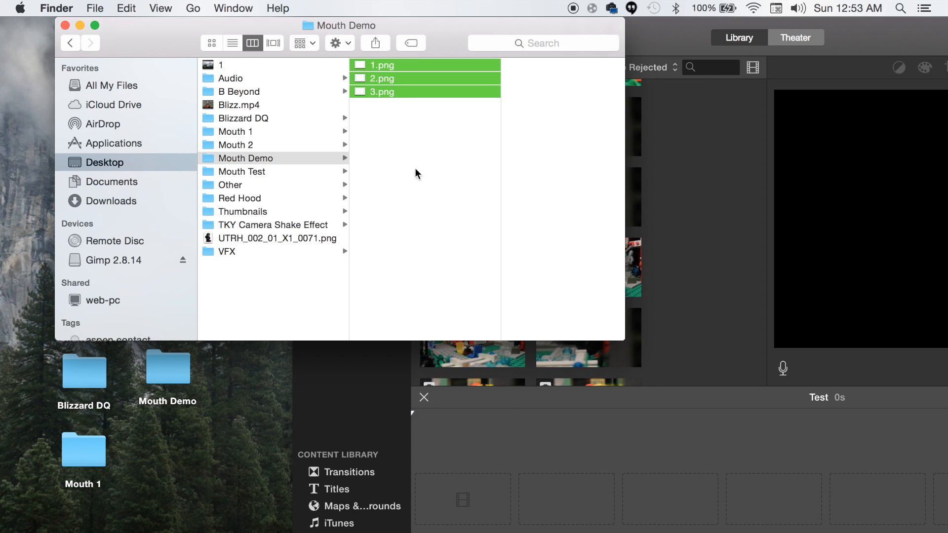
pyautogui.moveTo(383, 91); pyautogui.dragTo(508, 502)
pyautogui.click(651, 49)
pyautogui.moveTo(675, 34); pyautogui.dragTo(400, 20)
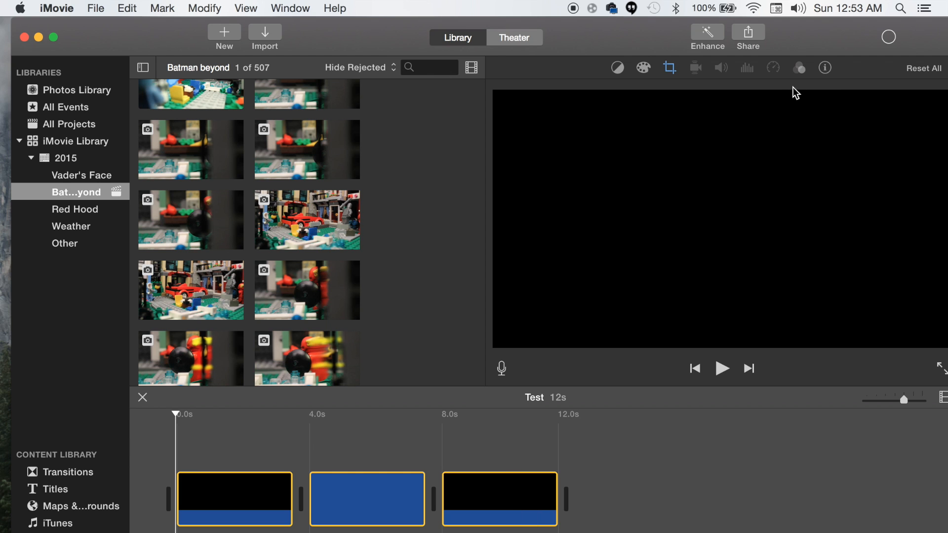
# - Shorten the three mouth image clips to about 0.1 s each and open their cropping settings
pyautogui.click(823, 67)
pyautogui.click(921, 95)
pyautogui.click(671, 68)
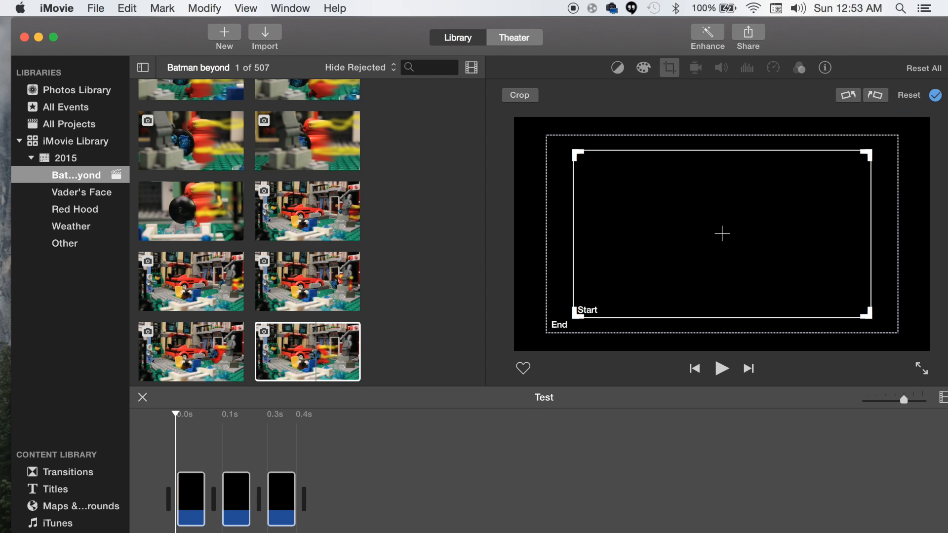
# - Add the Green background to the Test timeline and place the three mouth clips above it as overlays
pyautogui.click(74, 506)
pyautogui.scroll(-3, 328, 296)
pyautogui.moveTo(343, 364); pyautogui.dragTo(344, 473)
pyautogui.moveTo(176, 429); pyautogui.dragTo(262, 425)
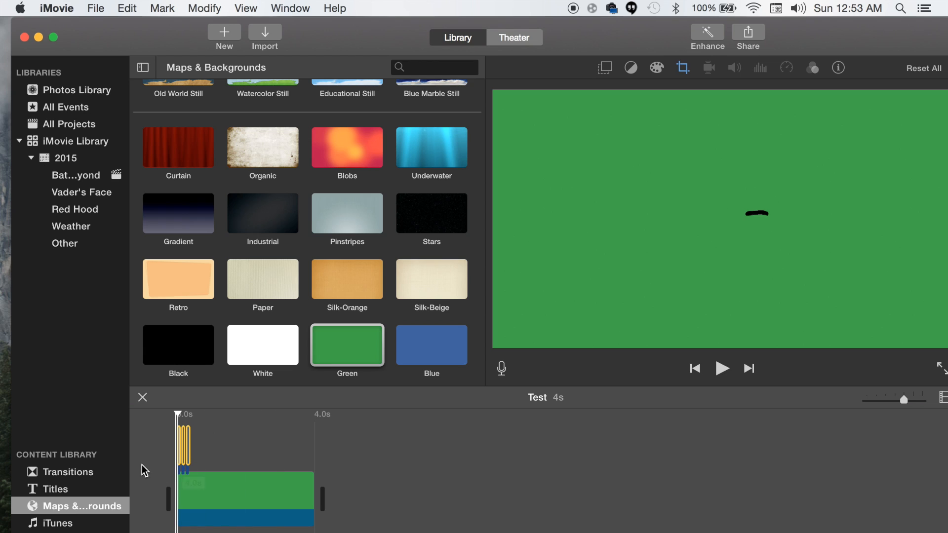
# - Play back the start of the timeline to check the mouth animation over the green background
pyautogui.press('space')
pyautogui.press('space')
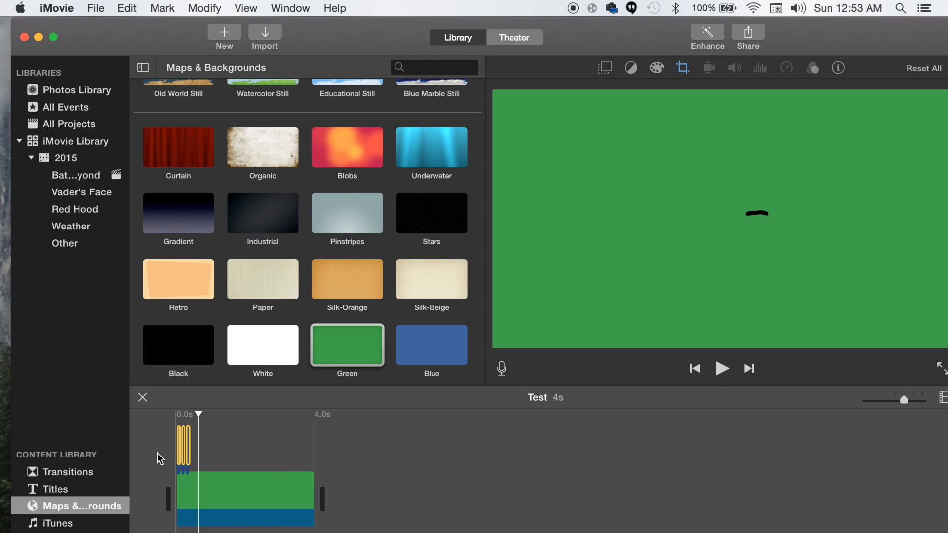
pyautogui.press('space')
pyautogui.press('space')
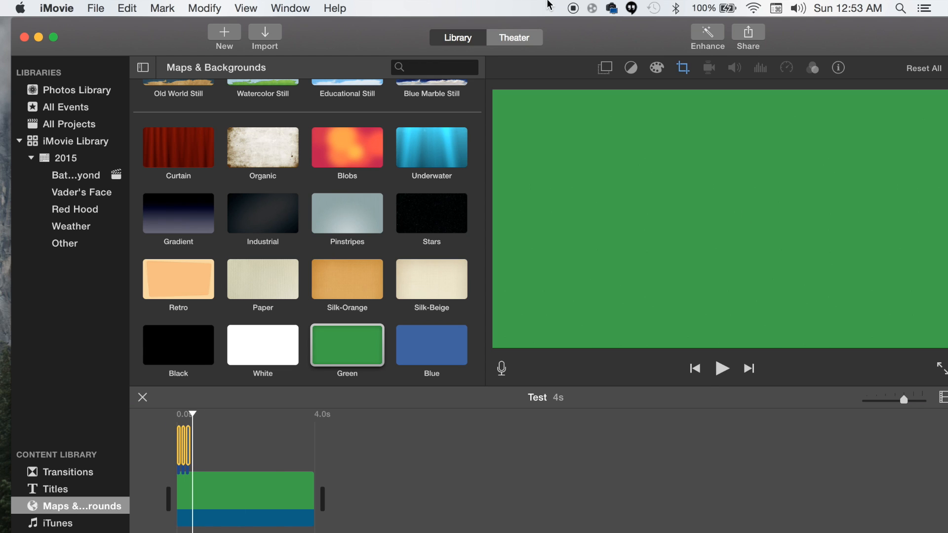
# - Append copies of the second and then the first mouth clip after the three mouth overlays in the Test timeline
pyautogui.moveTo(556, 40); pyautogui.dragTo(542, 42)
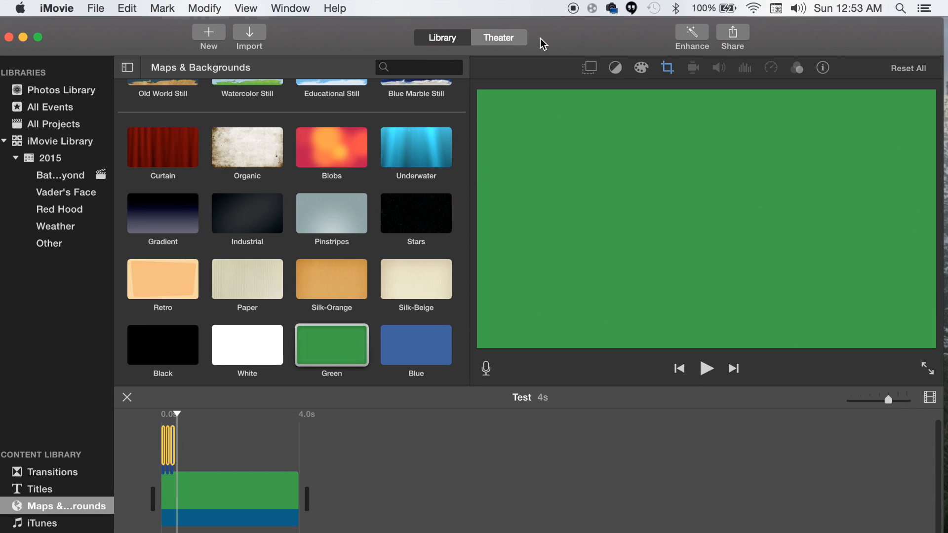
pyautogui.click(903, 401)
pyautogui.click(260, 452)
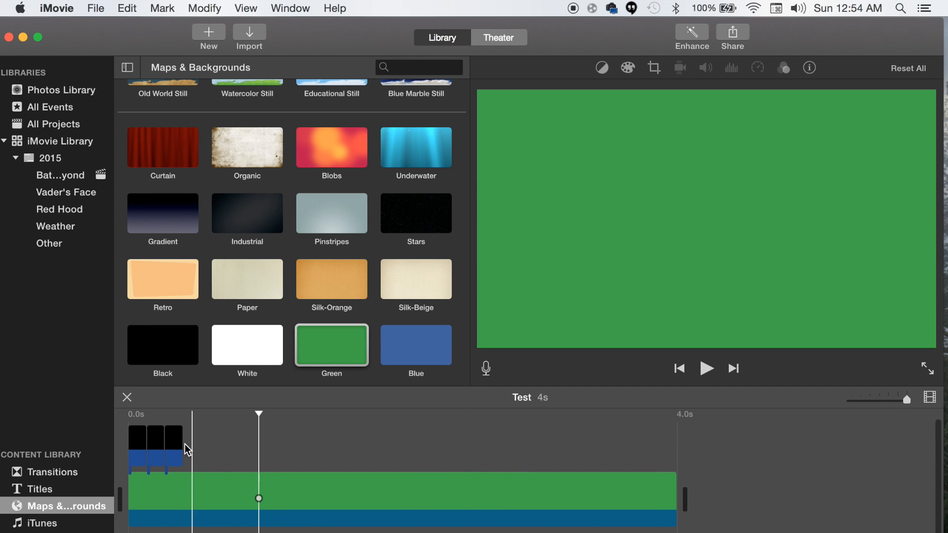
pyautogui.click(154, 442)
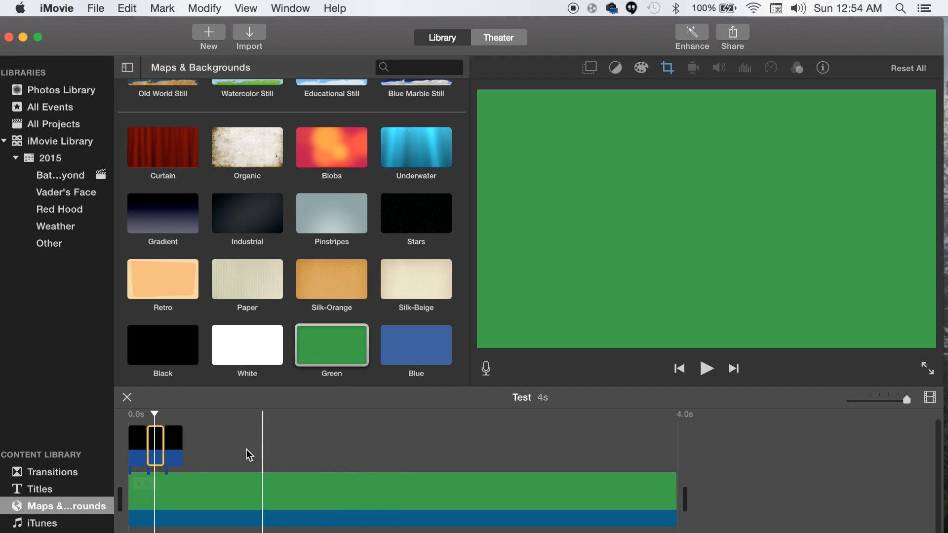
pyautogui.press('super+c')
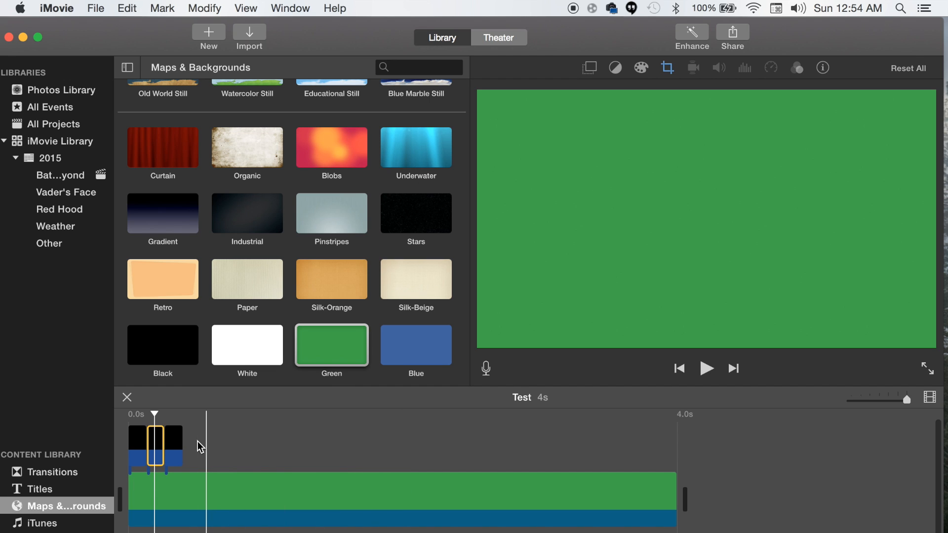
pyautogui.press('super+v')
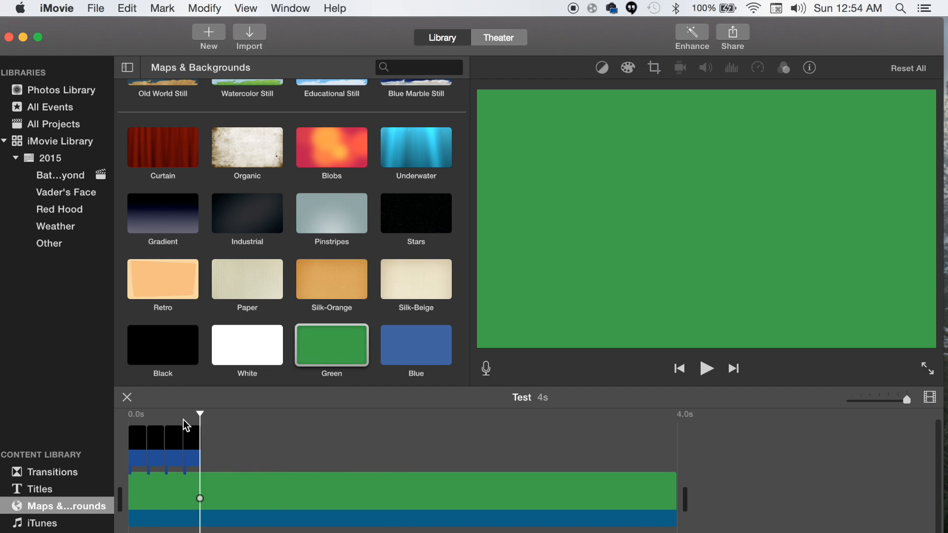
pyautogui.click(138, 444)
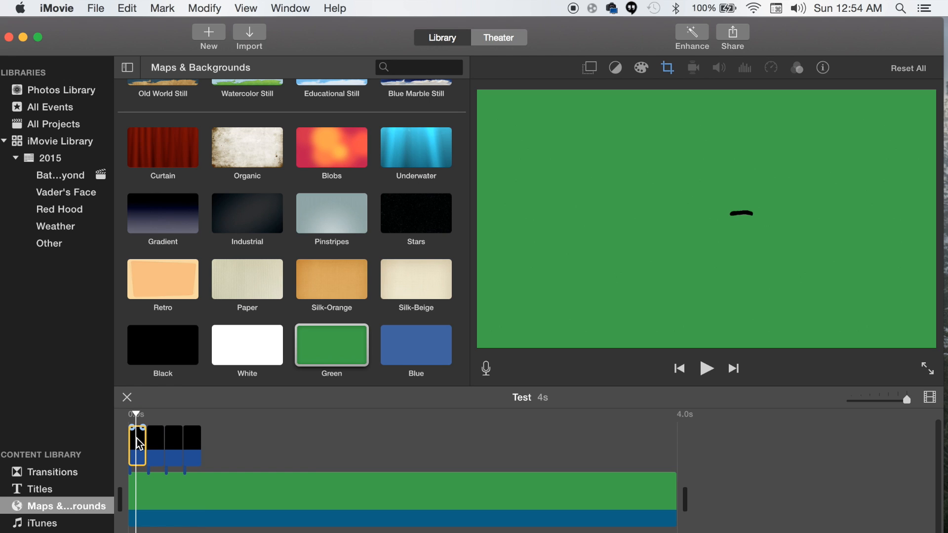
pyautogui.click(202, 422)
pyautogui.press('super+v')
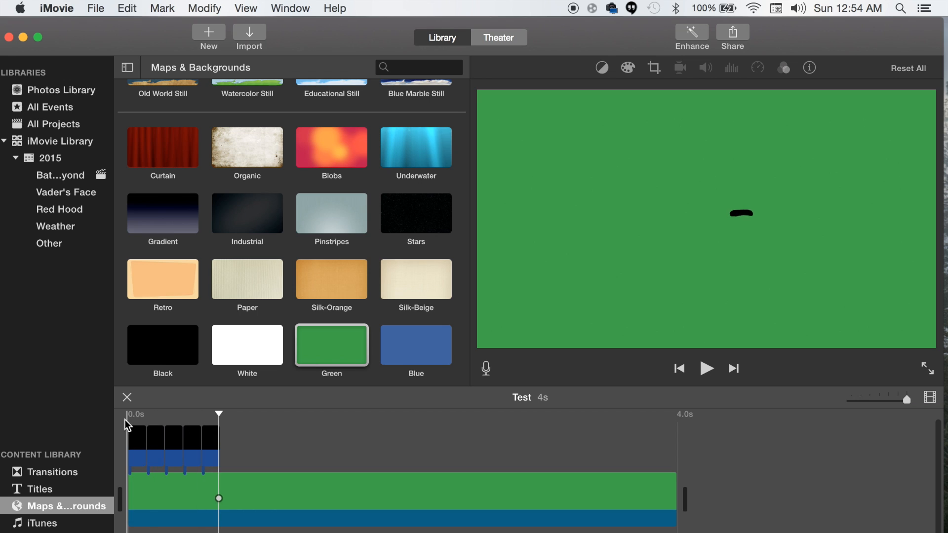
# - Play back the extended mouth overlay sequence from the start of the Test timeline
pyautogui.press('space')
pyautogui.press('space')
pyautogui.press('space')
pyautogui.press('space')
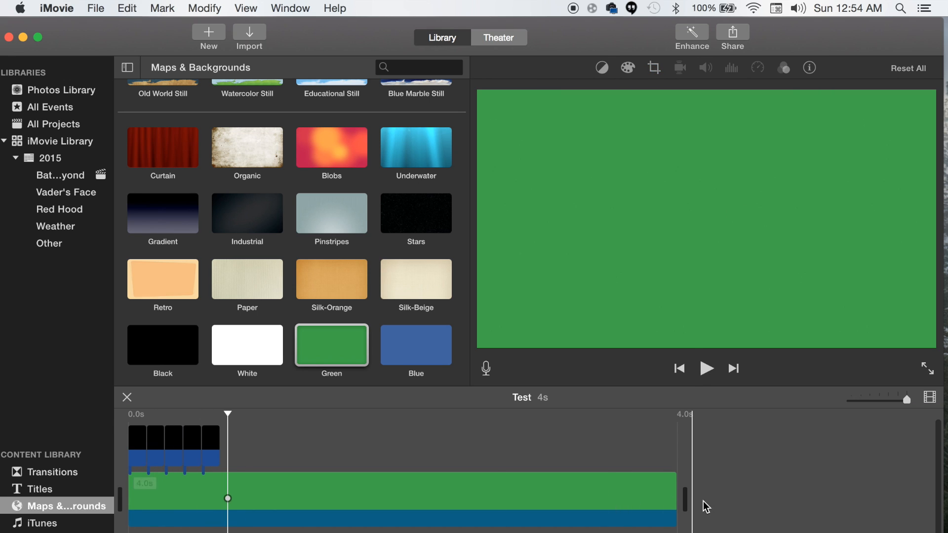
# - Export the Test project as Mouth Demo.mp4 and place it above the masked figure's close-up in UTRH as a Green/Blue Screen overlay
pyautogui.click(733, 34)
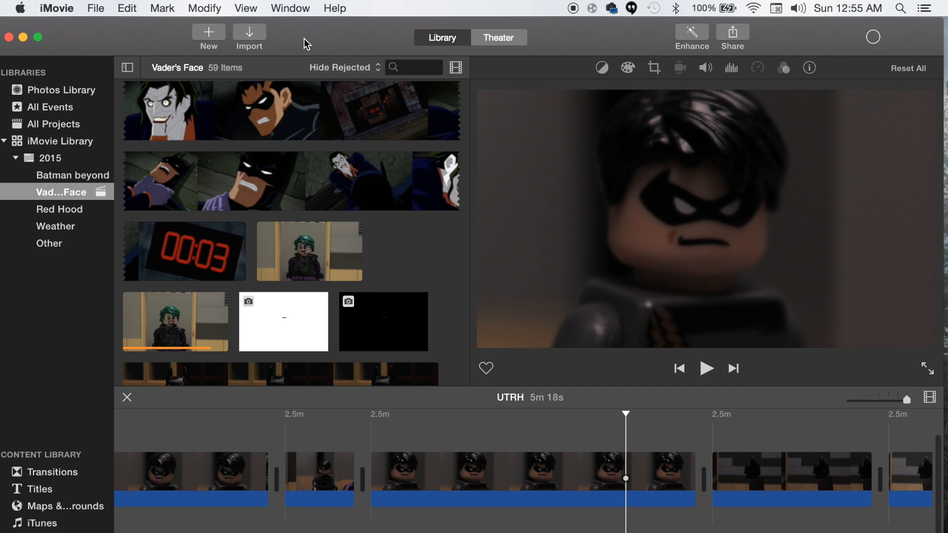
pyautogui.moveTo(304, 44); pyautogui.dragTo(564, 14)
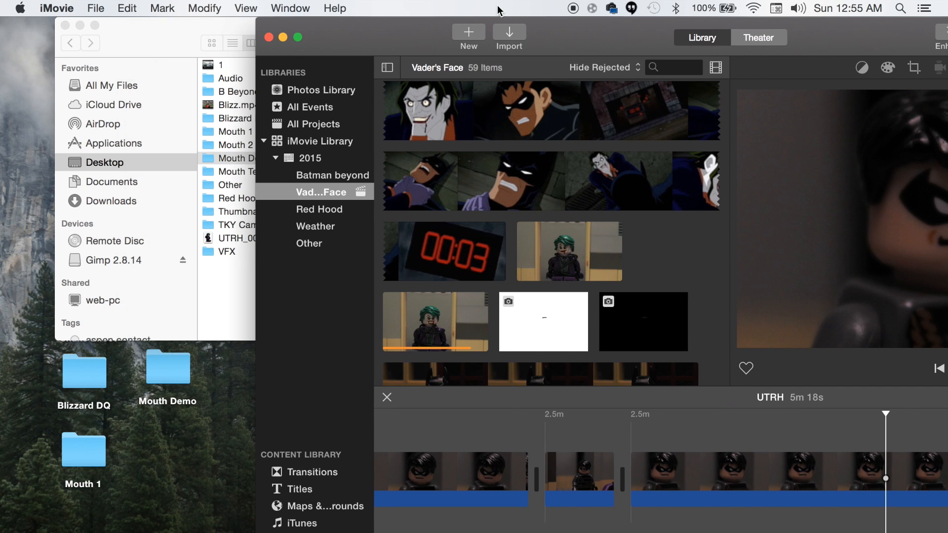
pyautogui.click(172, 30)
pyautogui.moveTo(255, 105); pyautogui.dragTo(657, 425)
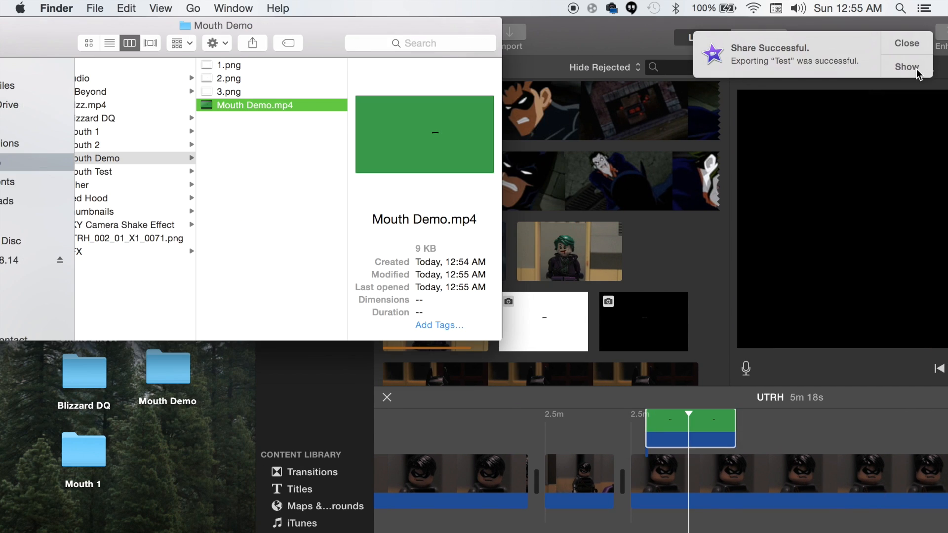
pyautogui.click(902, 49)
pyautogui.click(831, 42)
pyautogui.moveTo(831, 43); pyautogui.dragTo(590, 28)
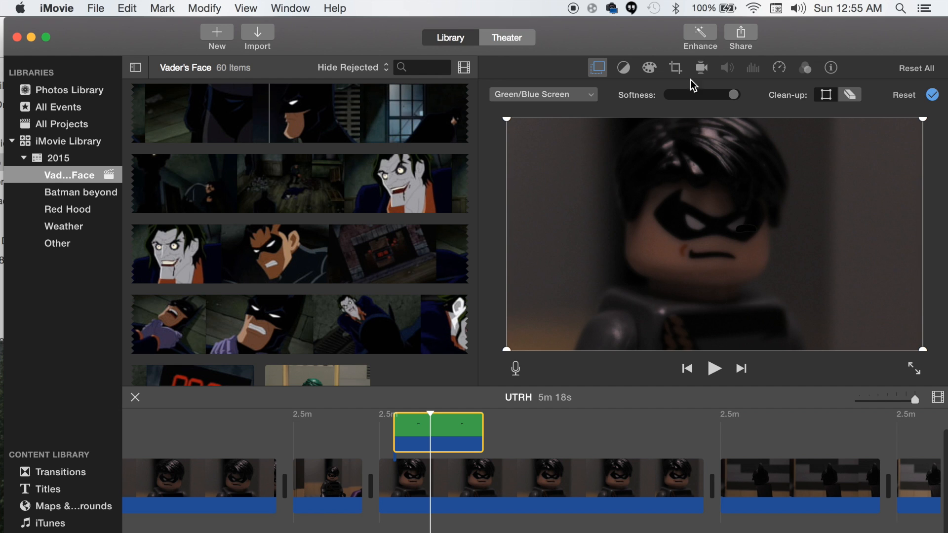
# - Crop the mouth overlay to fill with a tighter frame so the mouth is enlarged and lines up with the masked figure's mouth
pyautogui.click(675, 68)
pyautogui.click(563, 95)
pyautogui.moveTo(503, 352); pyautogui.dragTo(630, 284)
pyautogui.moveTo(697, 212); pyautogui.dragTo(673, 227)
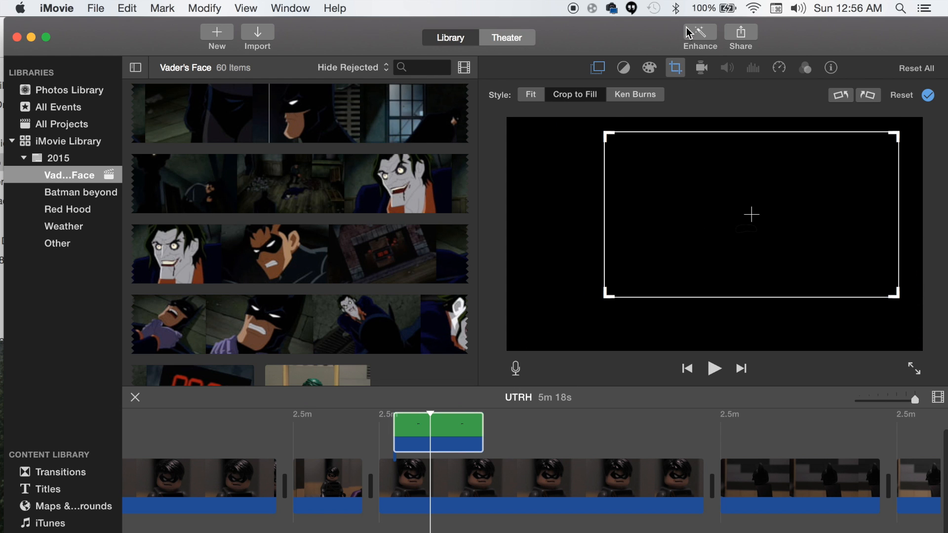
pyautogui.click(676, 68)
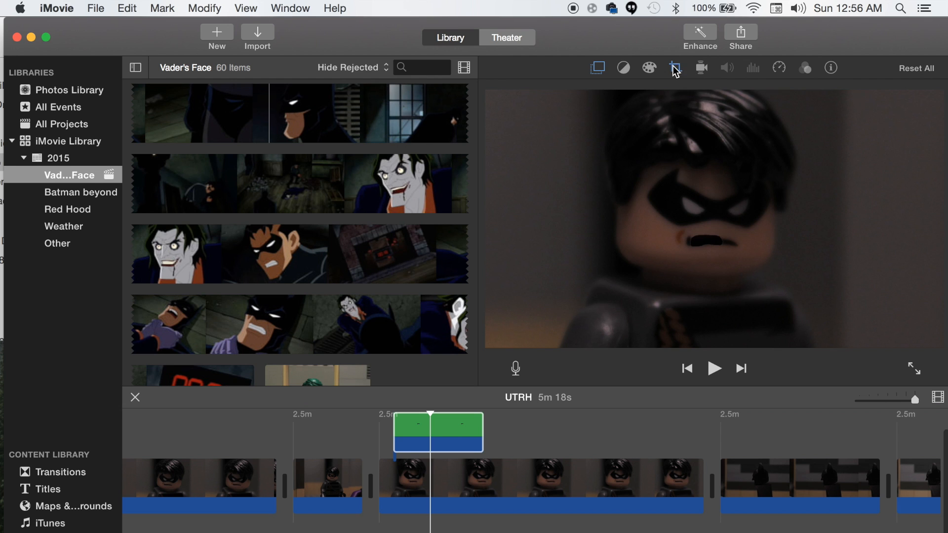
pyautogui.click(676, 69)
pyautogui.moveTo(604, 295); pyautogui.dragTo(679, 250)
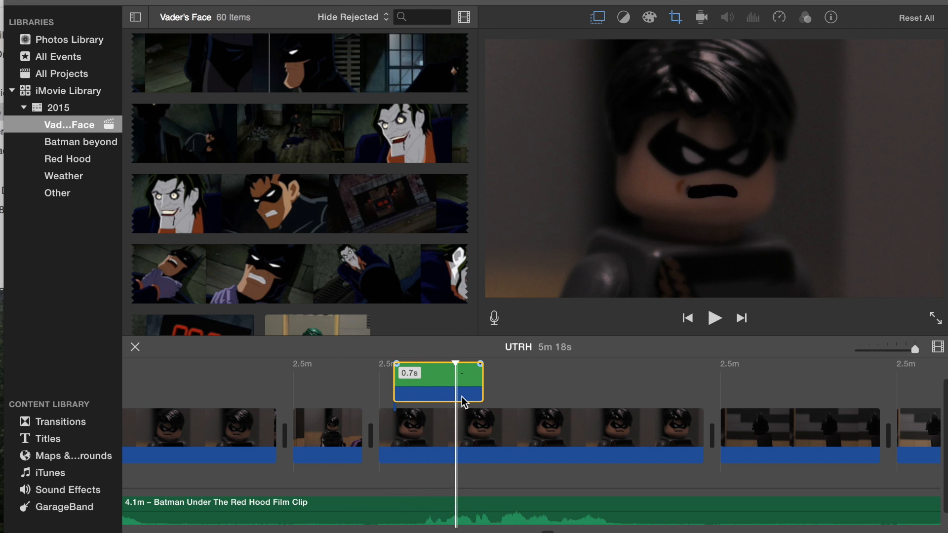
pyautogui.click(676, 19)
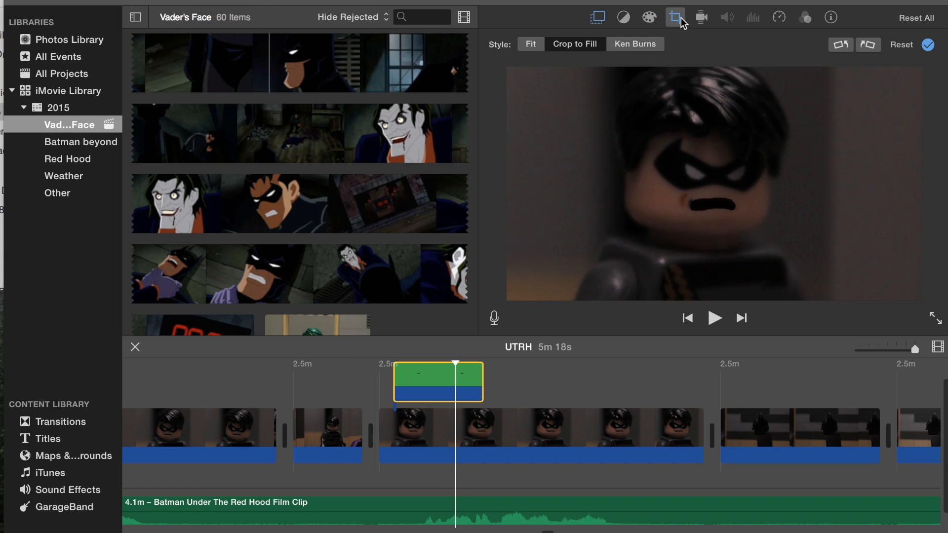
pyautogui.click(677, 20)
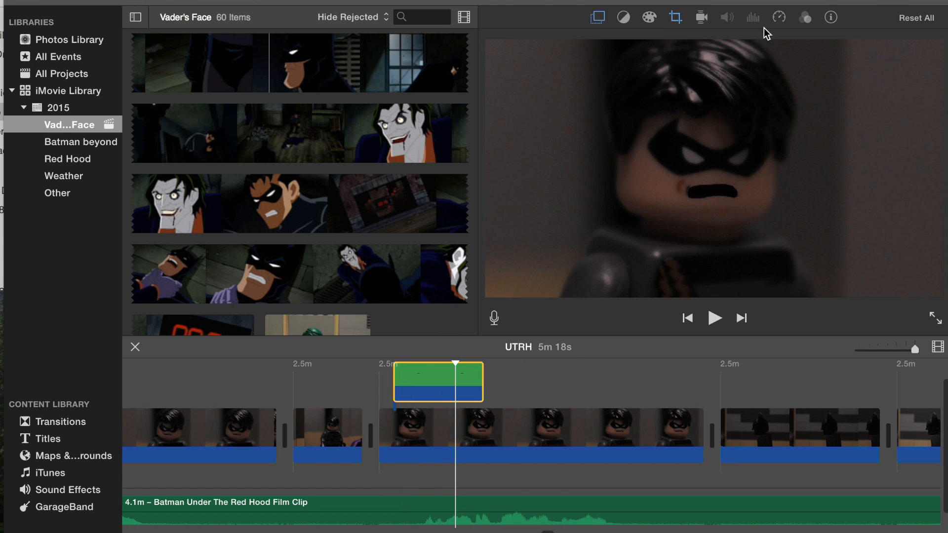
# - Speed up the mouth overlay, move it over the start of the figure's close-up, and preview the timing
pyautogui.click(779, 19)
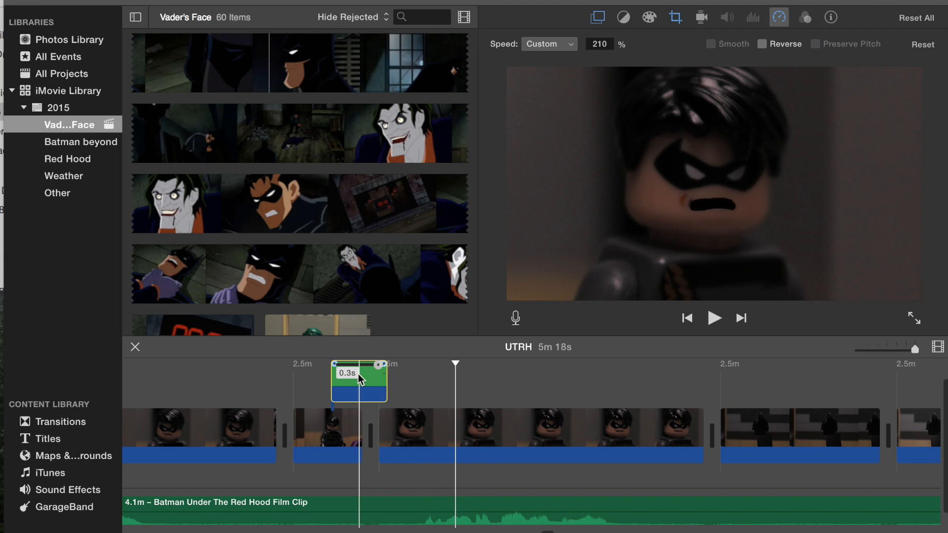
pyautogui.click(387, 373)
pyautogui.moveTo(369, 375); pyautogui.dragTo(447, 378)
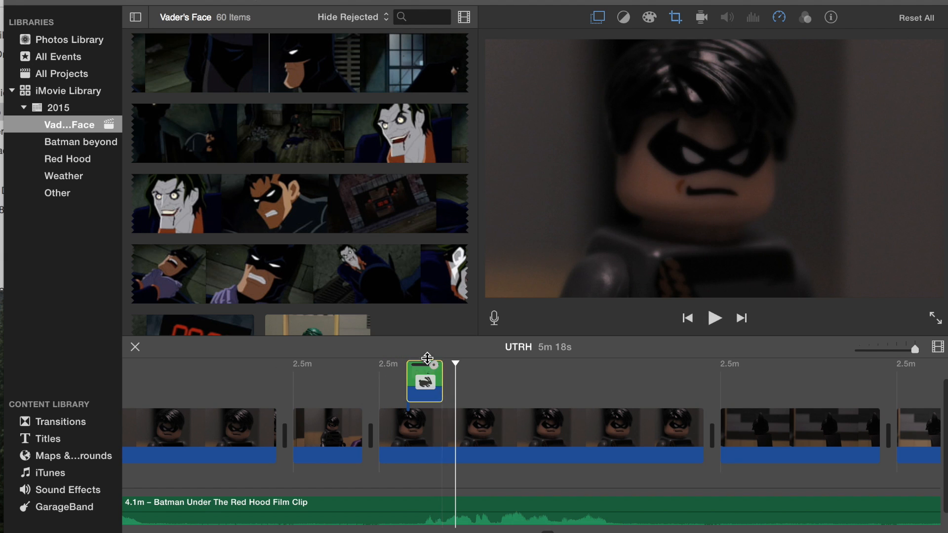
pyautogui.moveTo(433, 365); pyautogui.dragTo(424, 365)
pyautogui.press('space')
pyautogui.press('space')
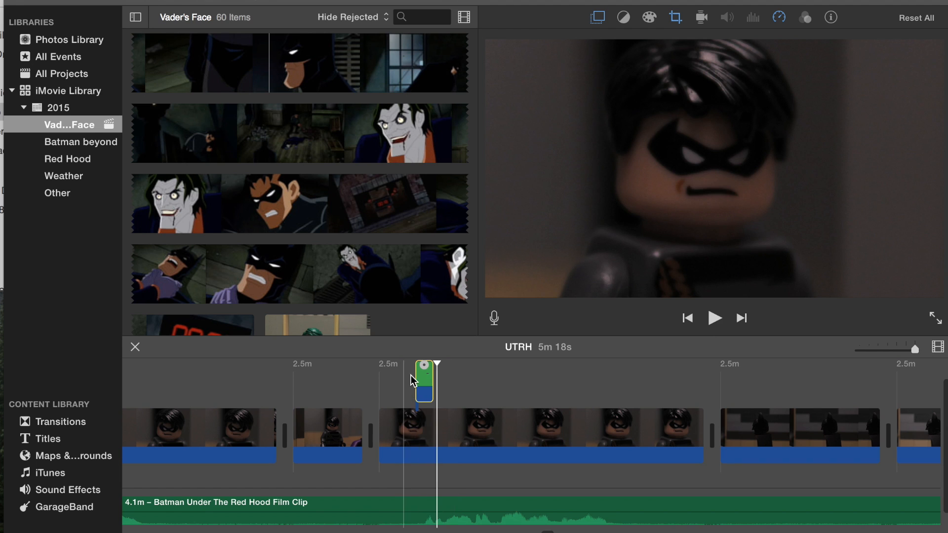
# - Duplicate the sped-up mouth overlay and place two copies directly after it above the close-up
pyautogui.click(397, 380)
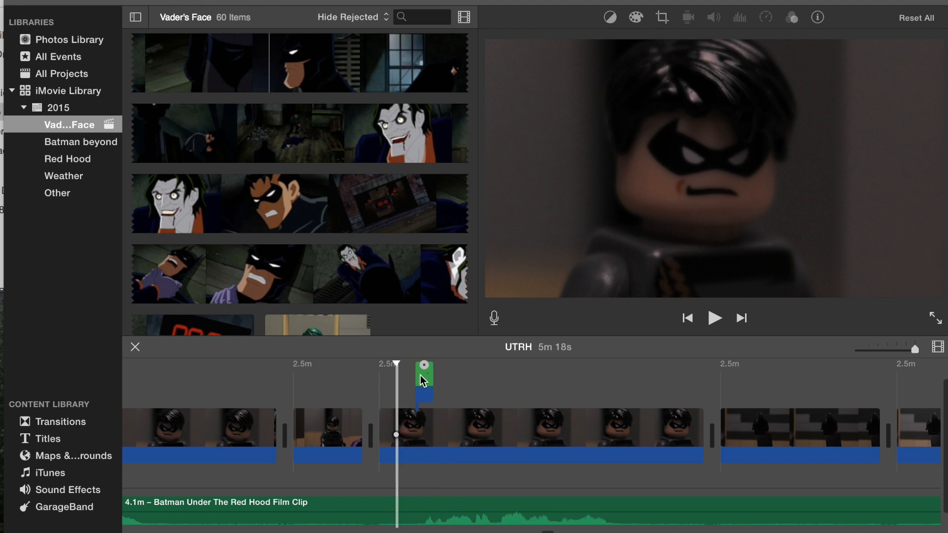
pyautogui.click(425, 380)
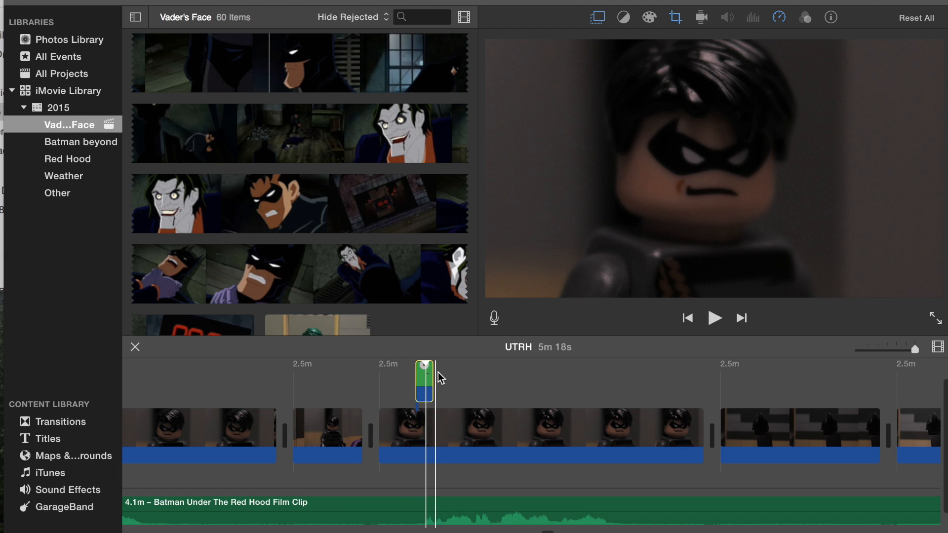
pyautogui.click(434, 373)
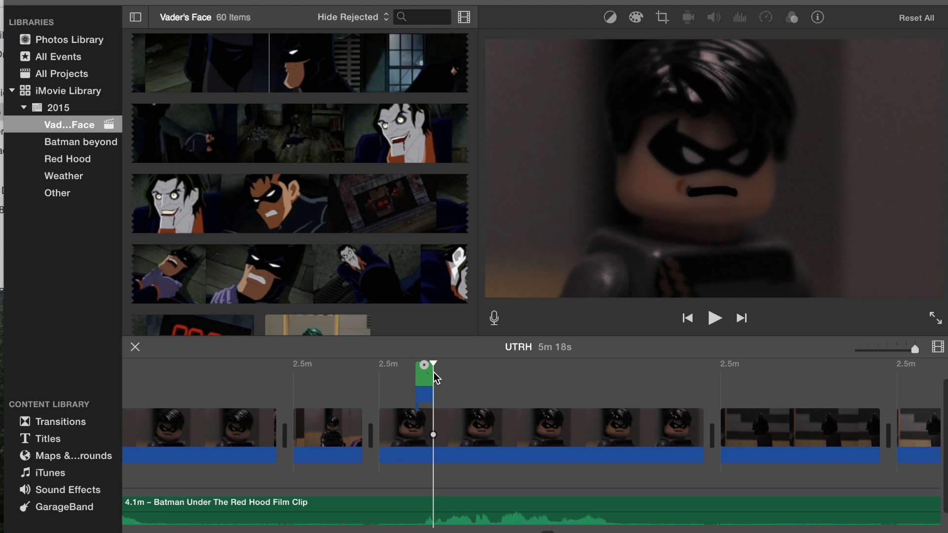
pyautogui.press('super+v')
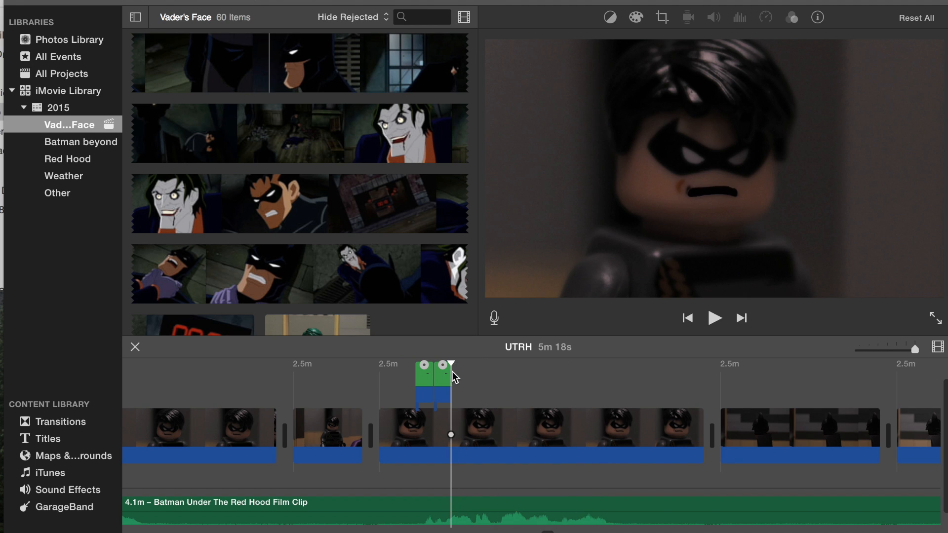
pyautogui.press('super+v')
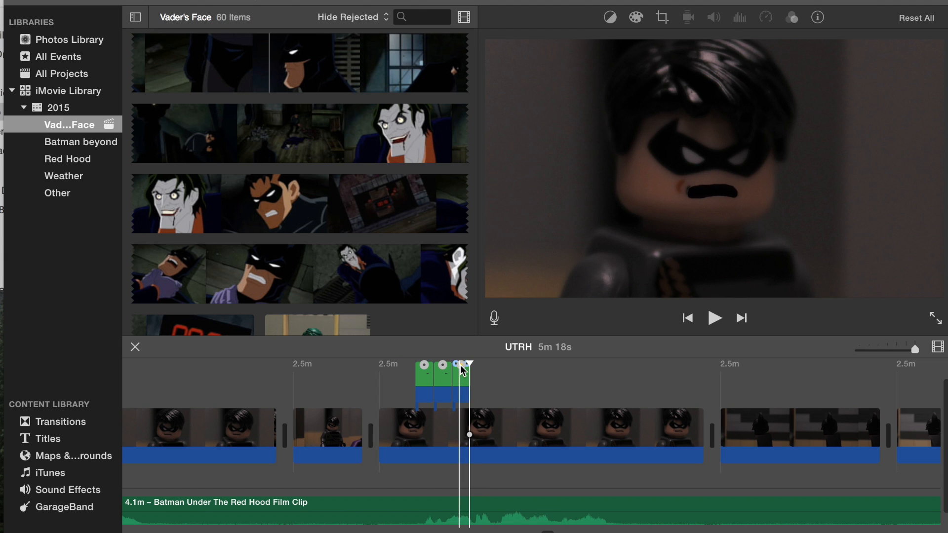
# - Lengthen the third mouth overlay, chain more copies after it along the close-up, stretch the last one, and preview the result
pyautogui.click(468, 369)
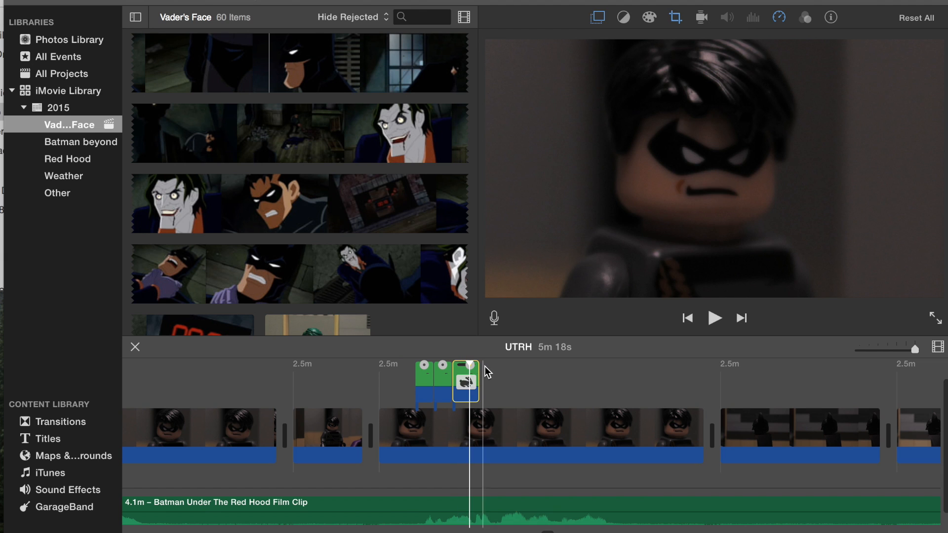
pyautogui.moveTo(478, 380); pyautogui.dragTo(501, 371)
pyautogui.press('super+v')
pyautogui.press('super+v')
pyautogui.click(500, 367)
pyautogui.press('super+v')
pyautogui.press('super+v')
pyautogui.press('super+v')
pyautogui.press('super+v')
pyautogui.moveTo(587, 375); pyautogui.dragTo(606, 372)
pyautogui.press('space')
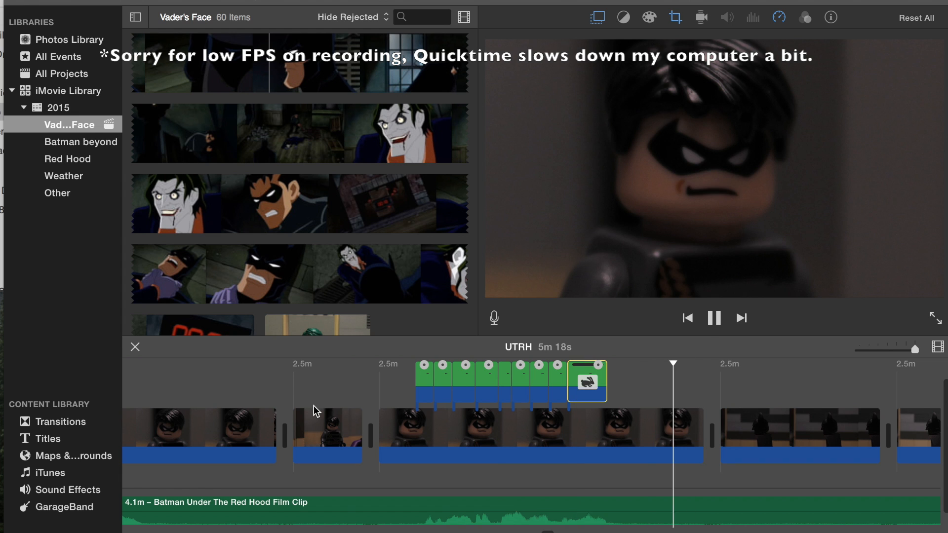
pyautogui.press('space')
# - Review the finished mouth overlays in the earlier UTRH scene starting around 18.8 s
pyautogui.hscroll(-10, 492, 425)
pyautogui.hscroll(3, 492, 425)
pyautogui.hscroll(5, 493, 425)
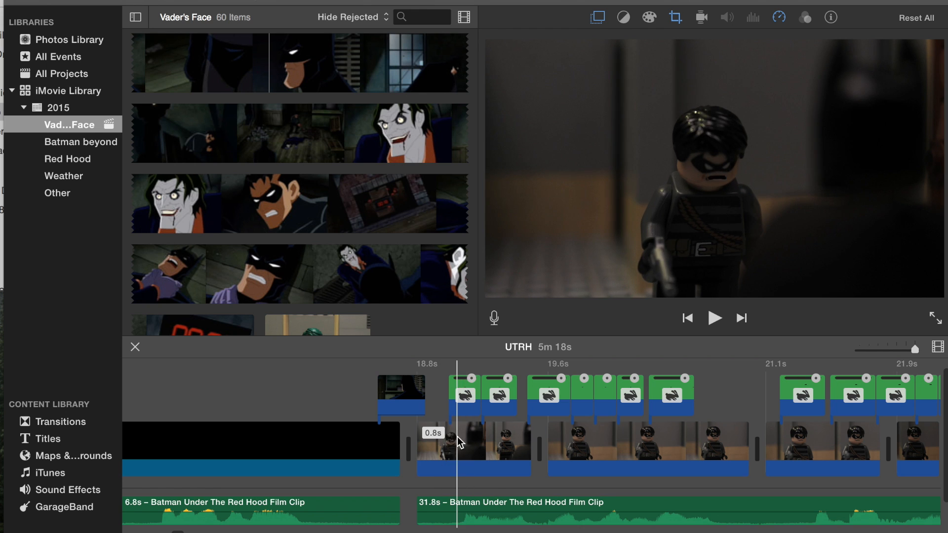
pyautogui.press('space')
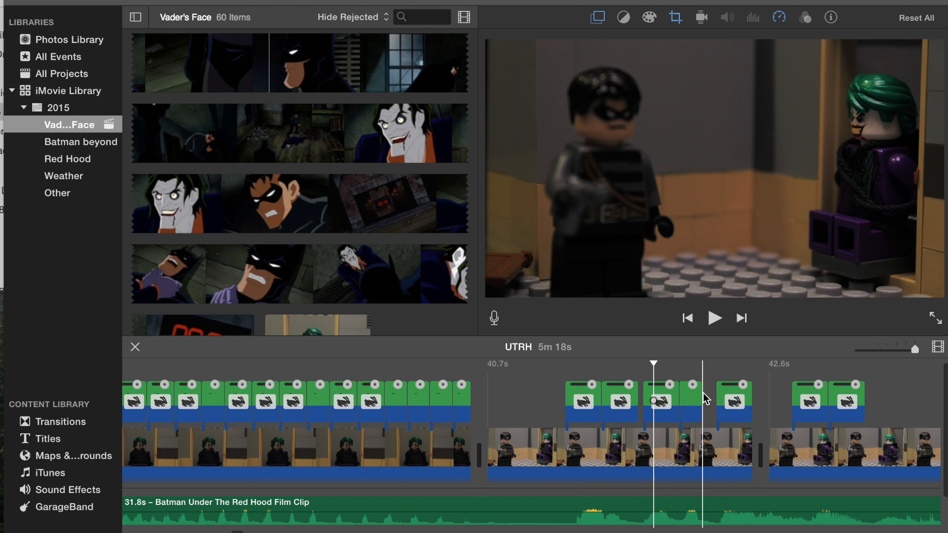
# - Play back the Joker scene from about 40.7 s and examine how the mouth overlays fit his turning head
pyautogui.hscroll(-1, 703, 394)
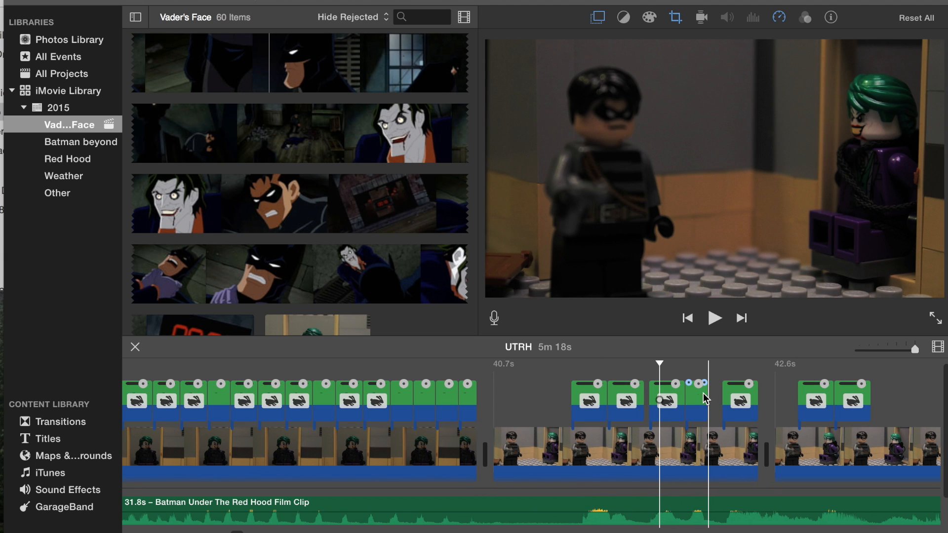
pyautogui.click(567, 370)
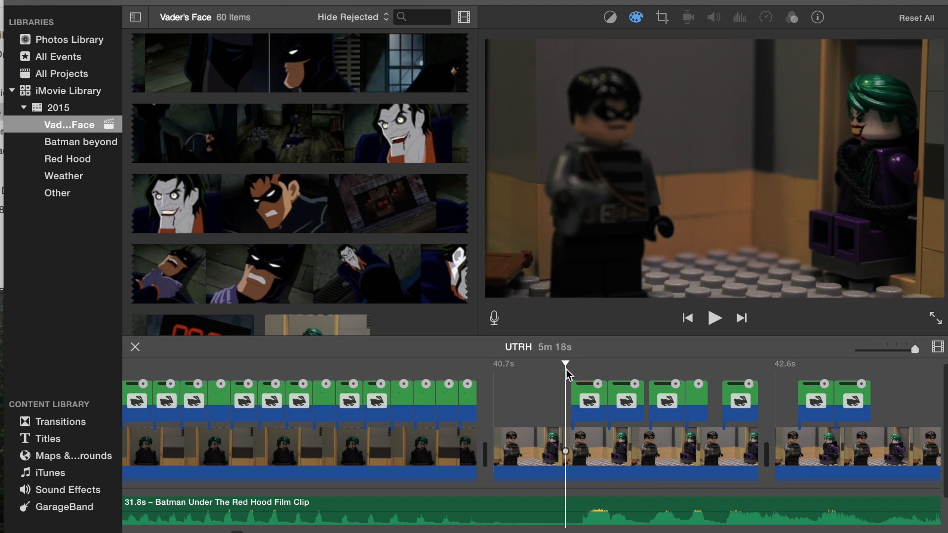
pyautogui.press('space')
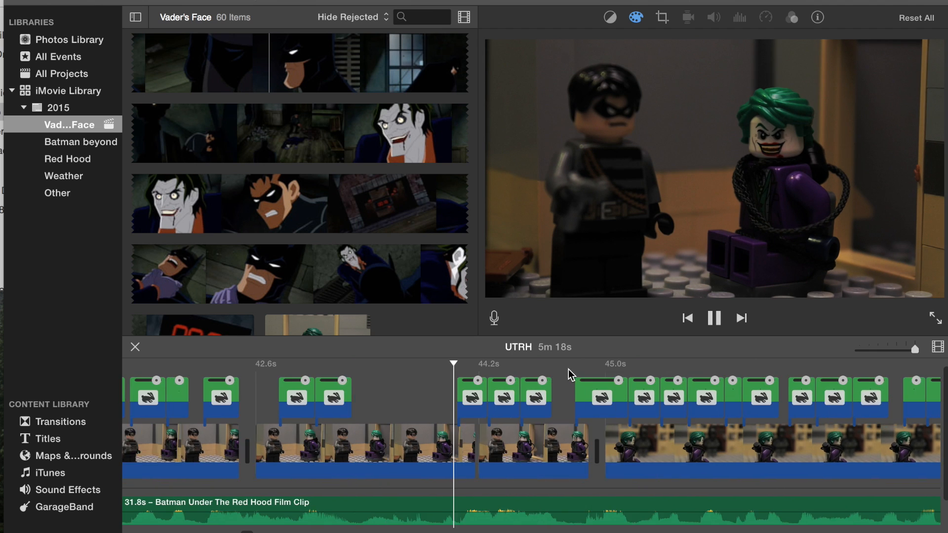
pyautogui.click(452, 435)
pyautogui.hscroll(-5, 451, 435)
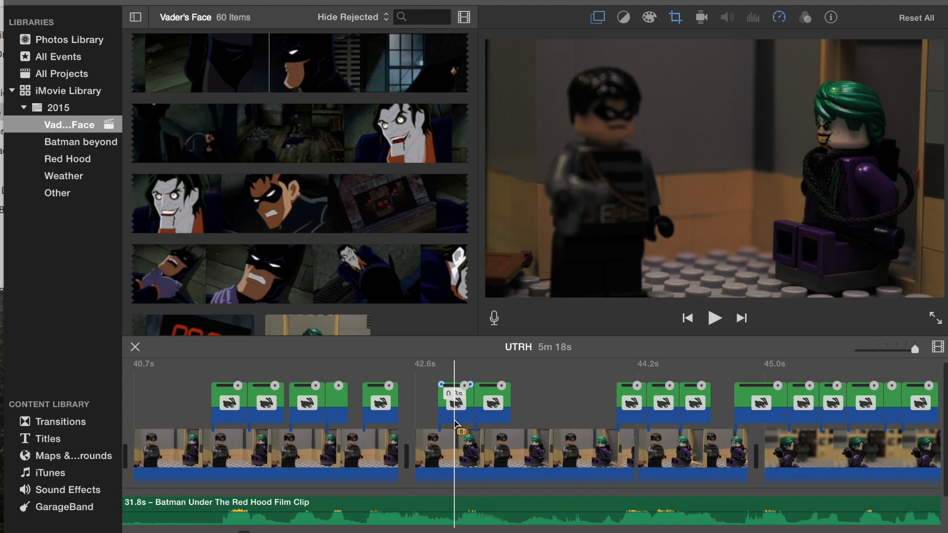
pyautogui.click(457, 364)
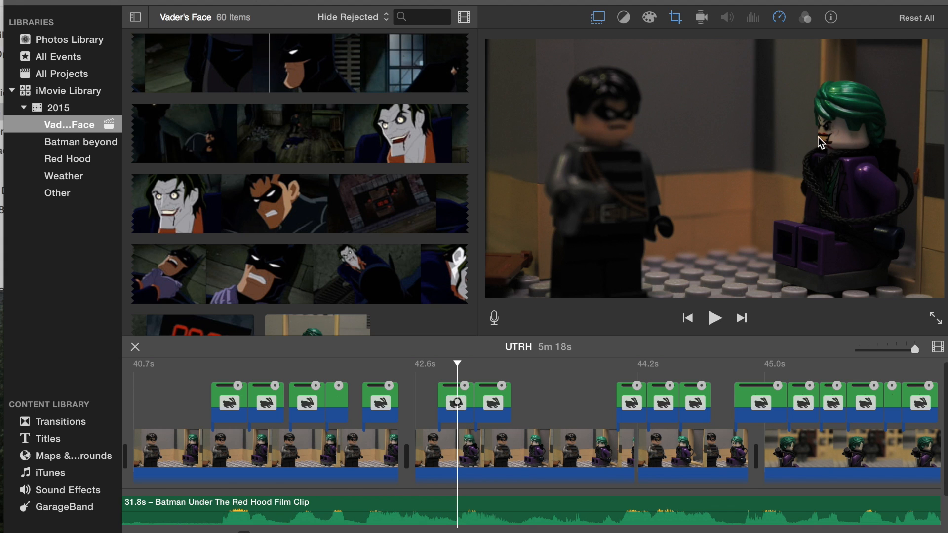
pyautogui.hscroll(5, 612, 459)
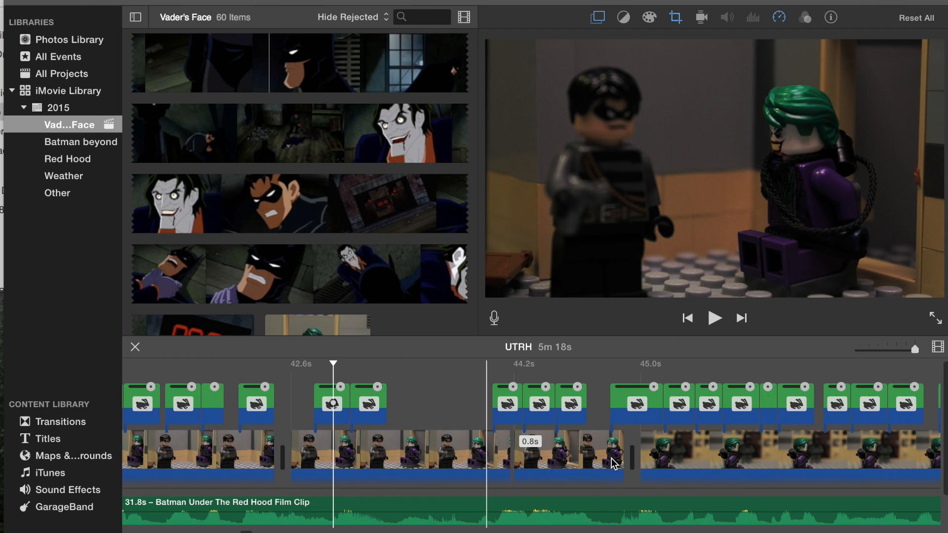
# - Look through the UTRH timeline from the Joker scene near 42 s to about 1.8 min, examining the mouth overlays above each shot
pyautogui.hscroll(-2, 615, 465)
pyautogui.click(310, 414)
pyautogui.hscroll(10, 692, 419)
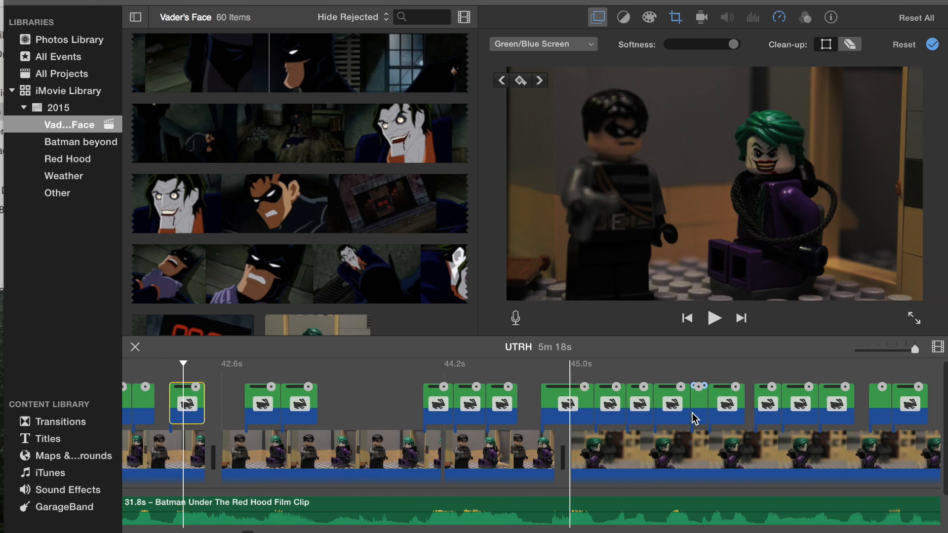
pyautogui.hscroll(15, 692, 419)
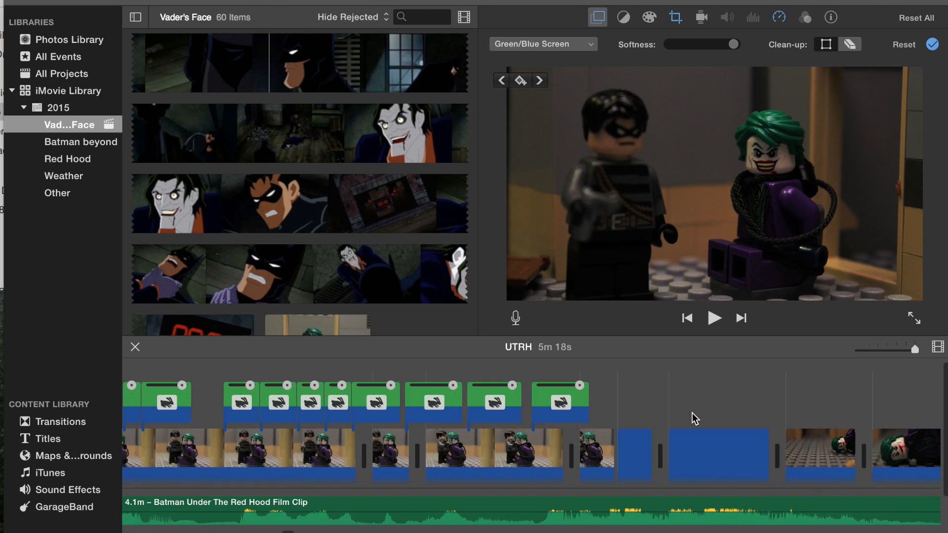
pyautogui.hscroll(5, 487, 443)
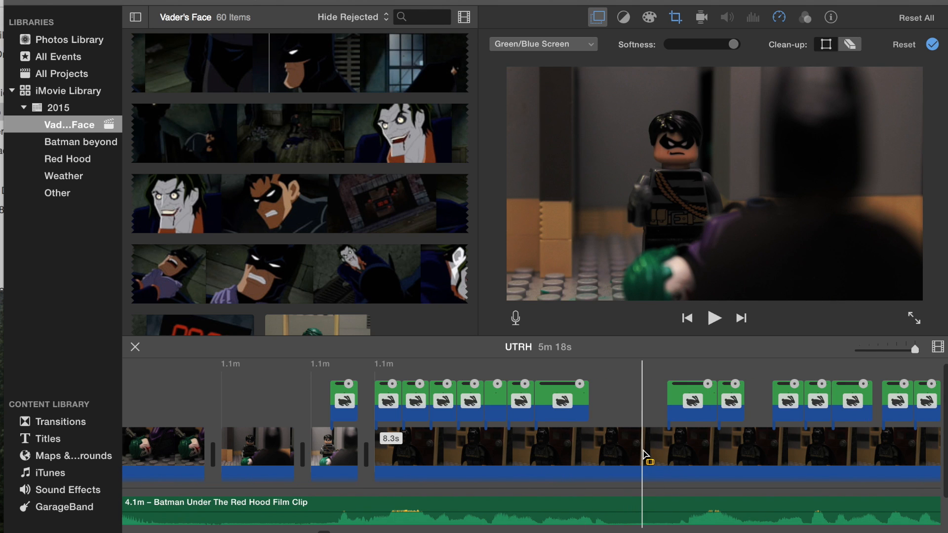
pyautogui.hscroll(15, 645, 453)
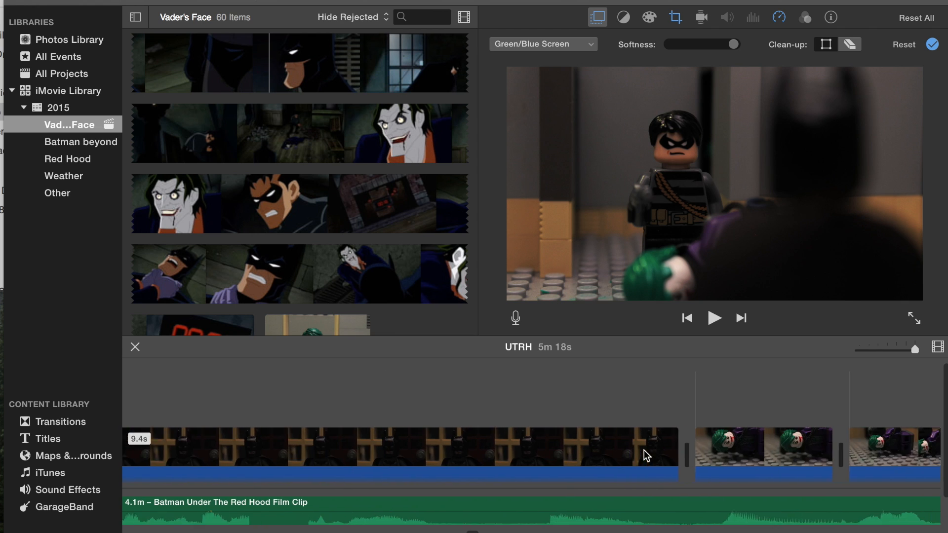
pyautogui.hscroll(10, 644, 453)
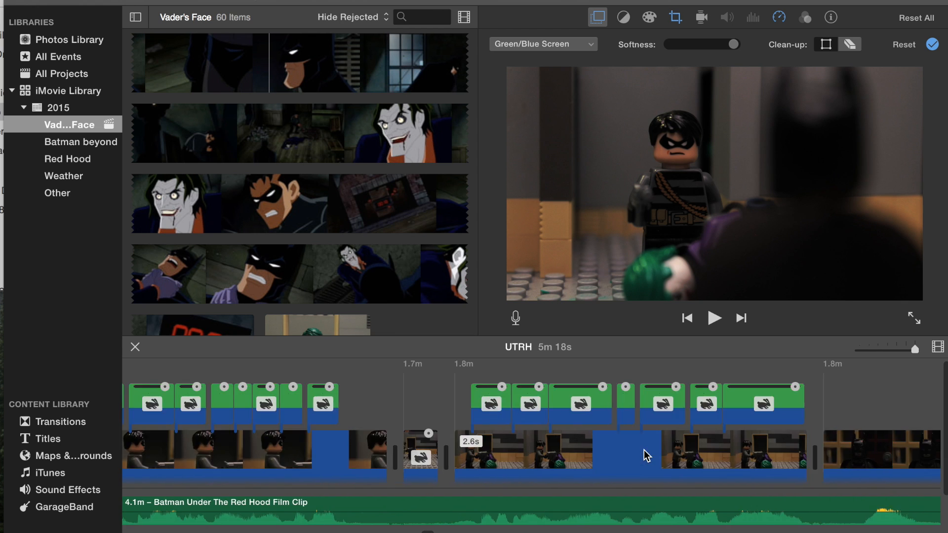
# - Return to the start of the UTRH project and review the opening titles through to the first film clip after 16.5 s
pyautogui.hscroll(-20, 644, 453)
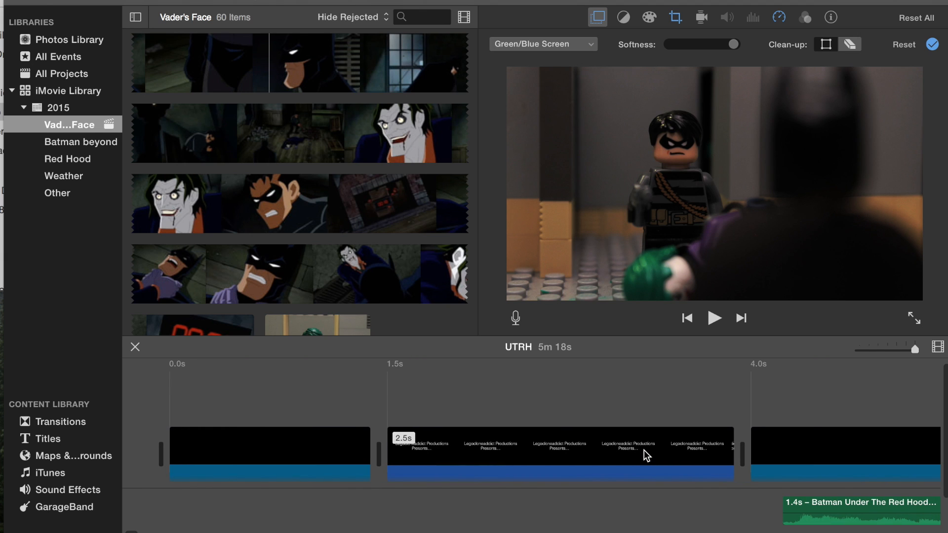
pyautogui.hscroll(10, 822, 469)
pyautogui.hscroll(10, 822, 469)
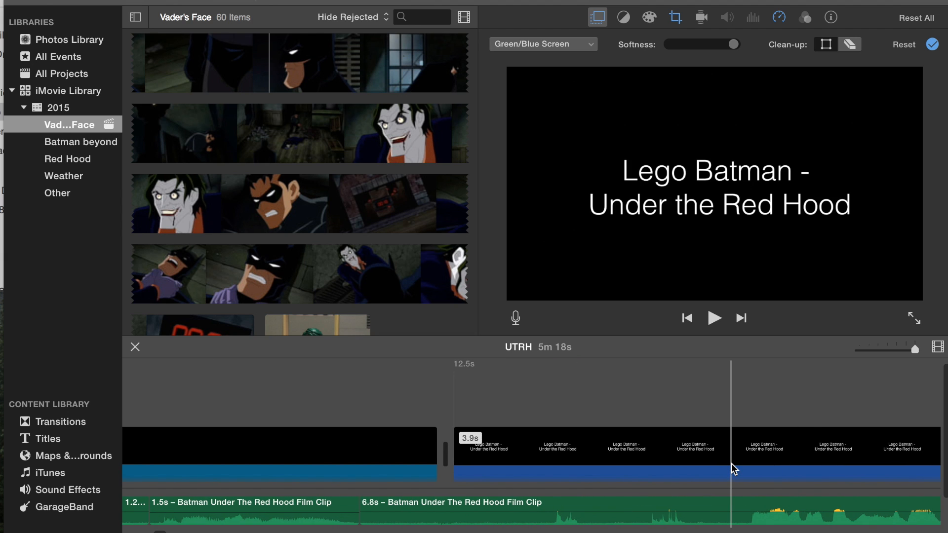
pyautogui.hscroll(10, 428, 490)
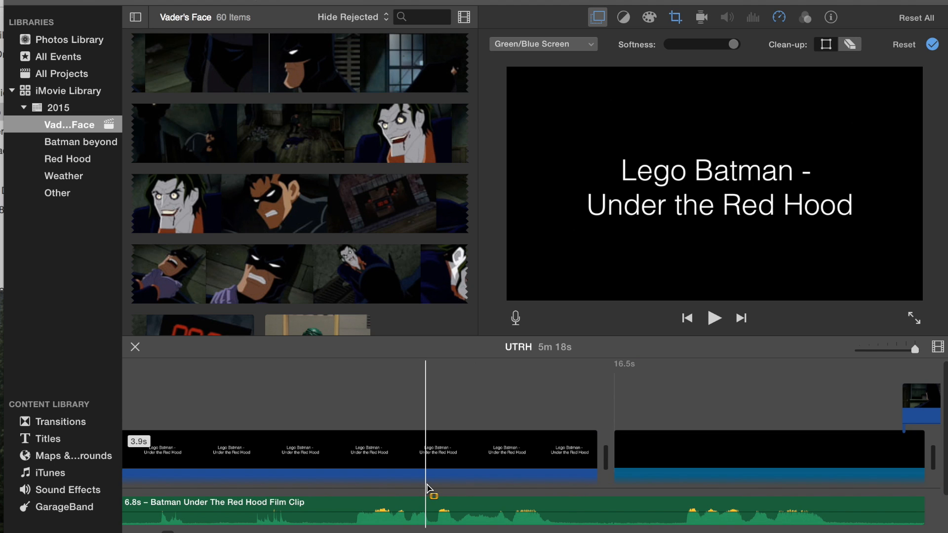